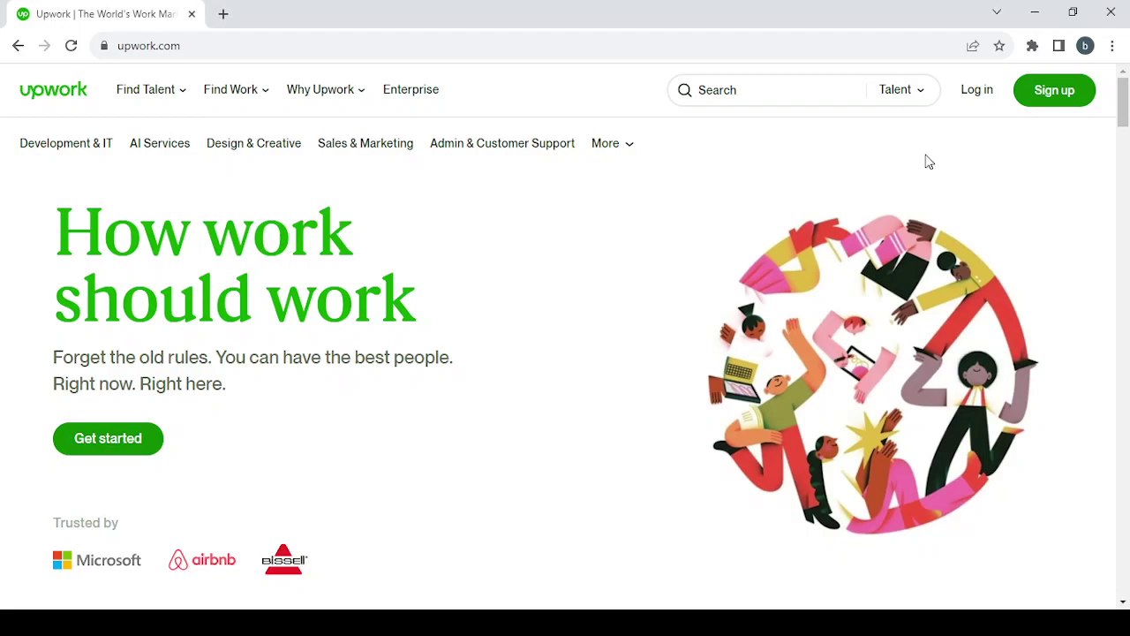
- Start signing up as a freelancer looking for work and review the account registration form
left_click(108, 439)
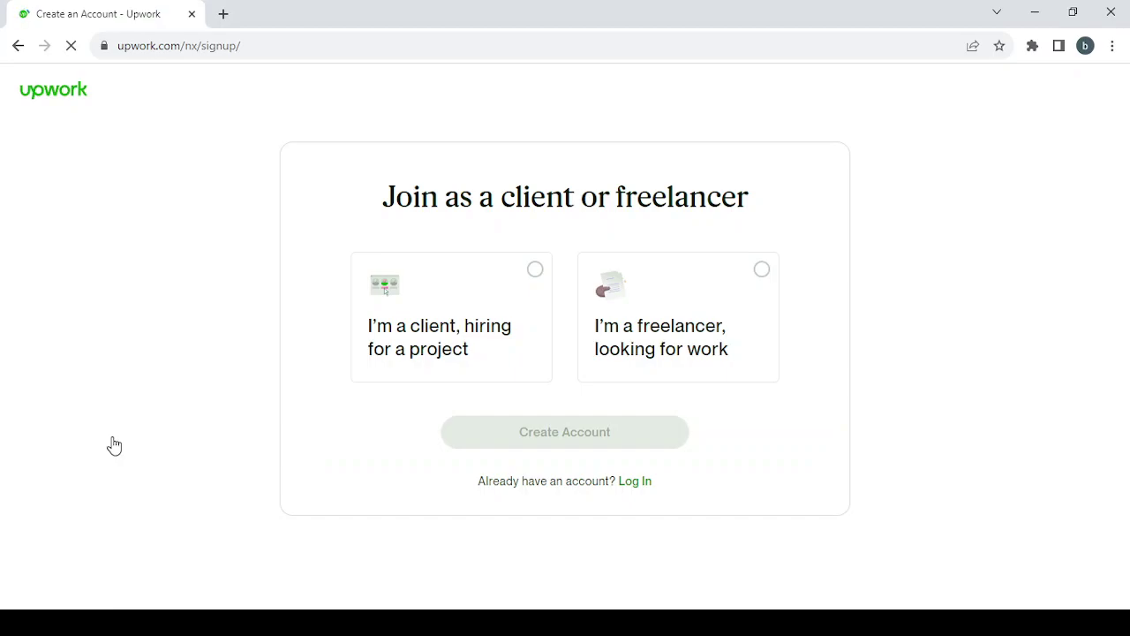
left_click(715, 292)
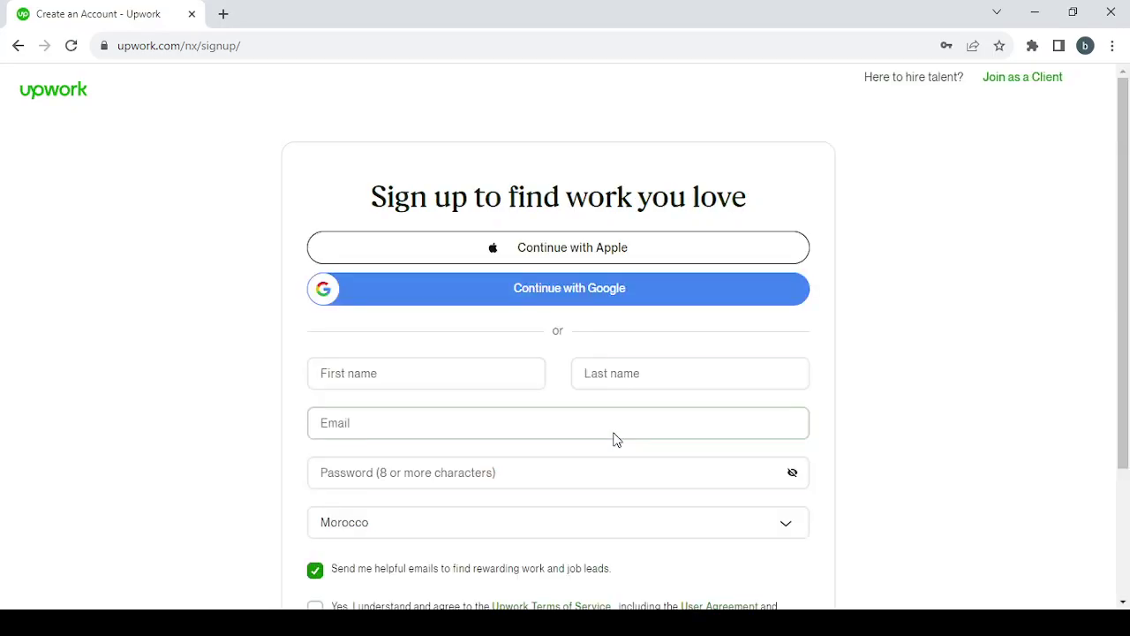
scroll(613, 439, "down", 2)
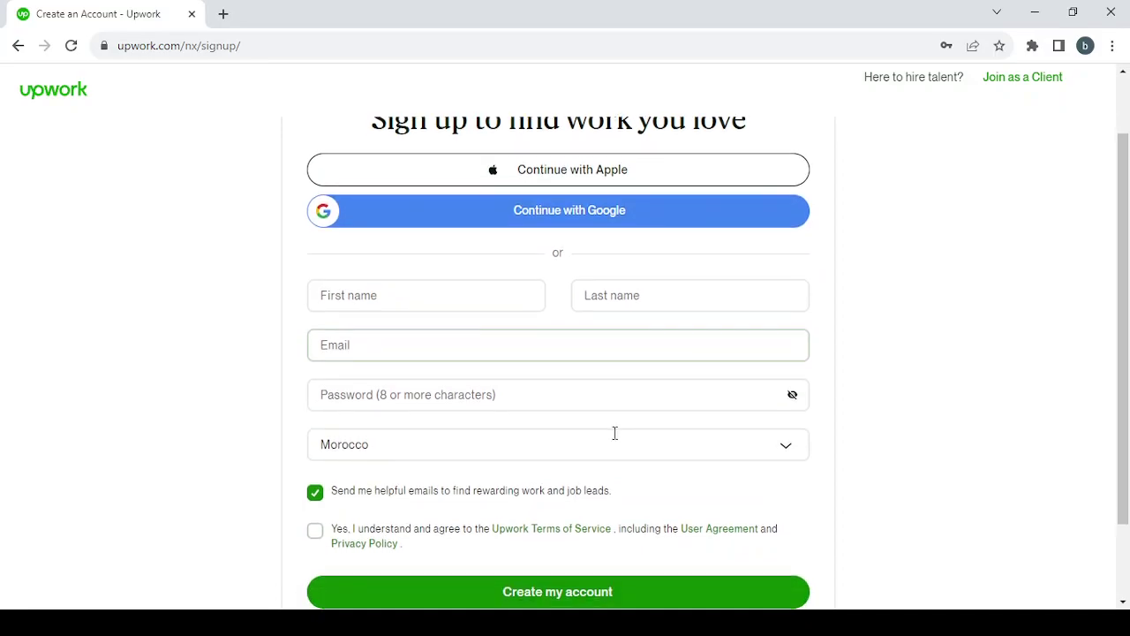
scroll(568, 494, "down", 2)
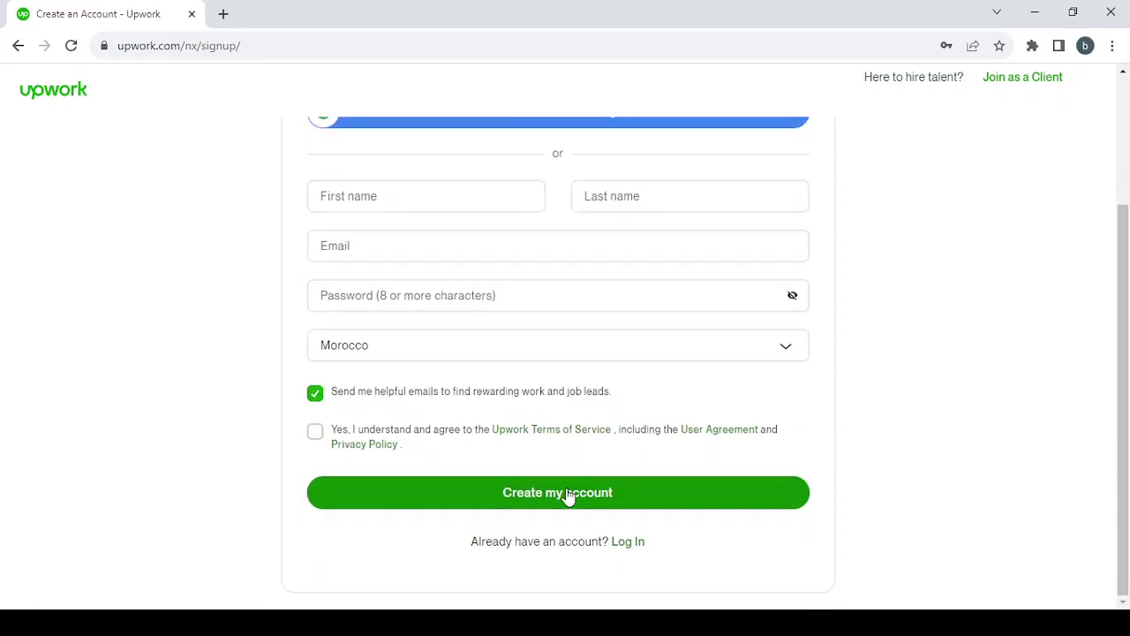
- Switch to logging in and sign in to the existing account with the saved e-mail and password
left_click(628, 543)
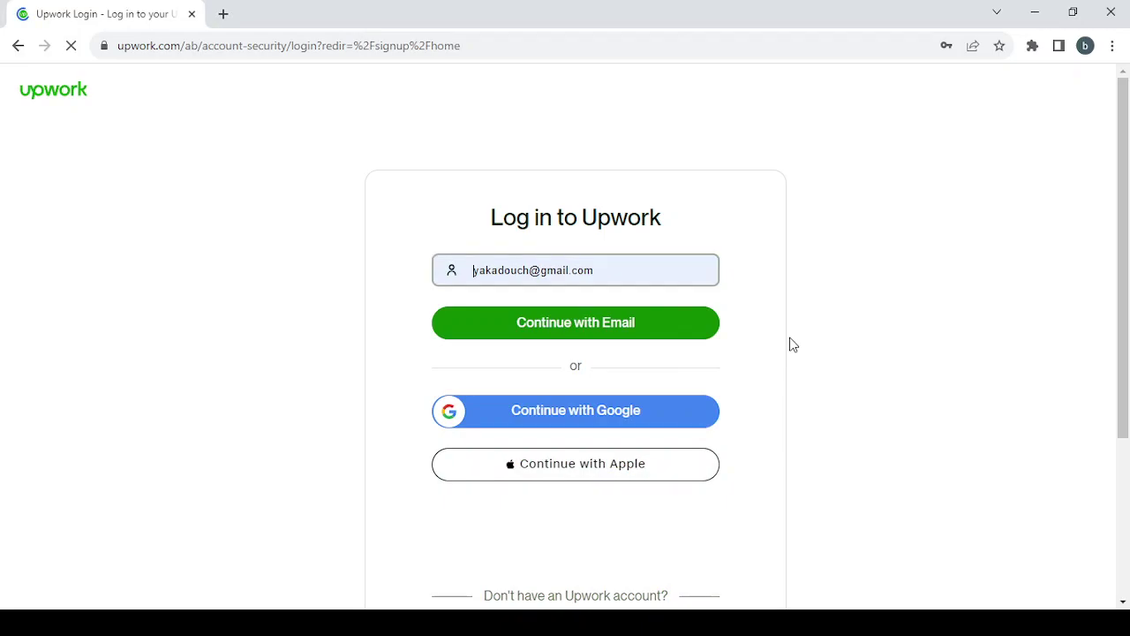
left_click(582, 331)
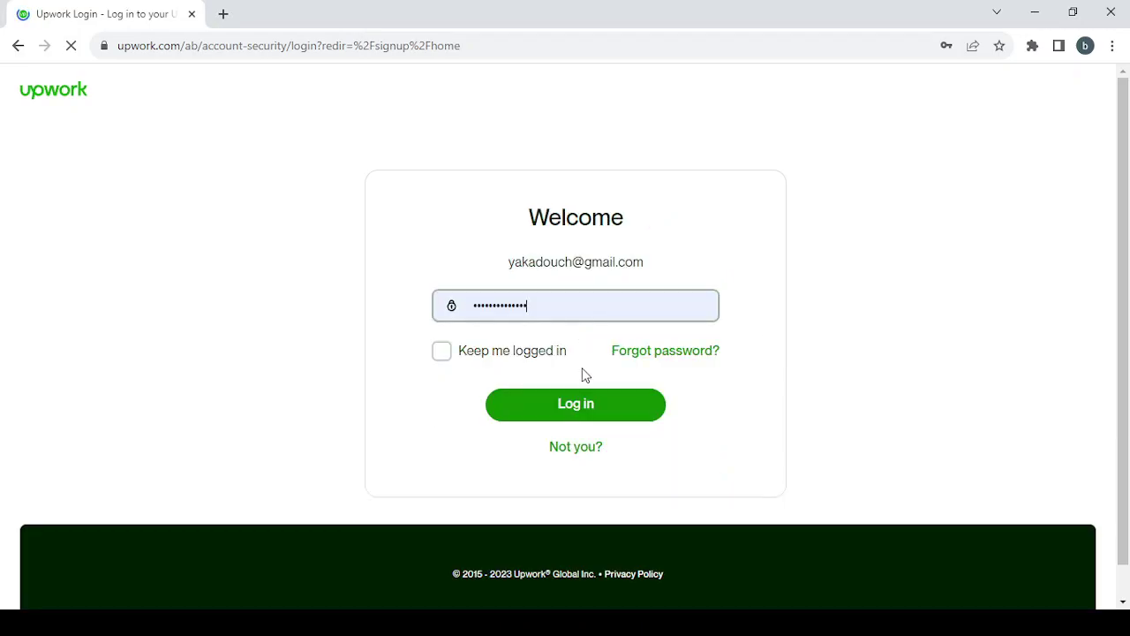
left_click(587, 411)
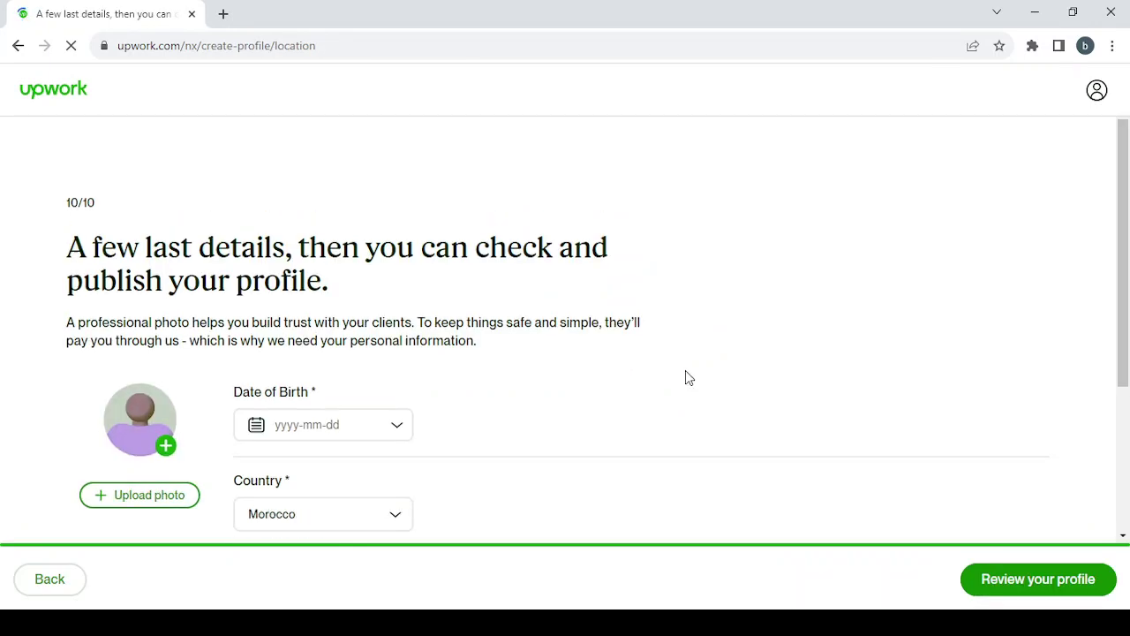
- Go back through all the profile setup pages to the welcome page
scroll(687, 375, "down", 2)
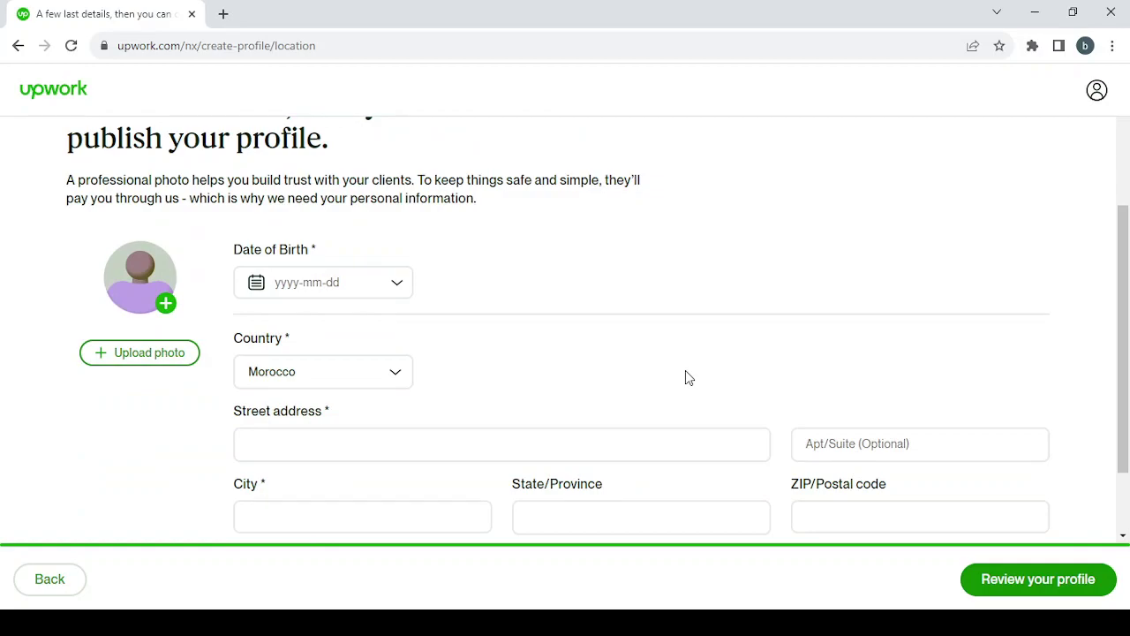
left_click(49, 580)
left_click(50, 581)
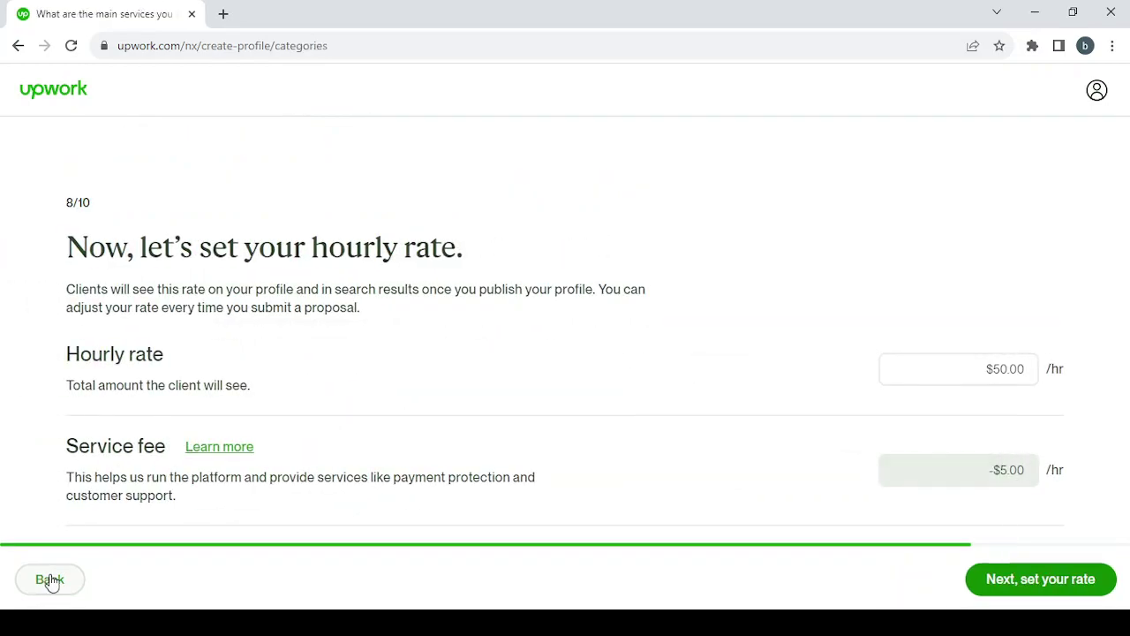
left_click(49, 581)
left_click(50, 580)
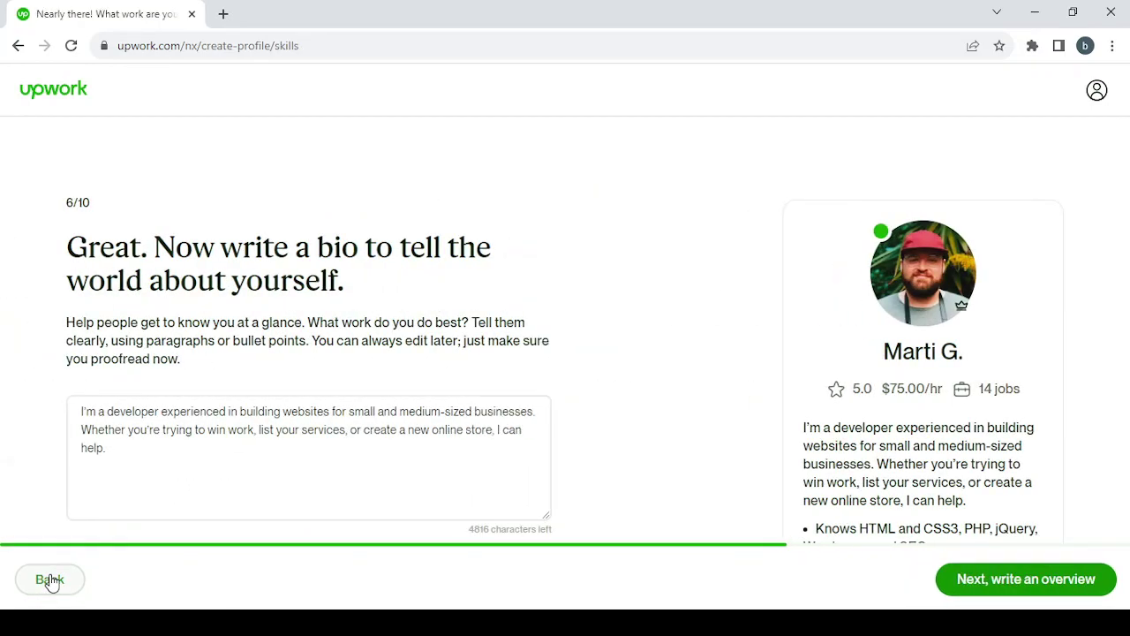
left_click(50, 581)
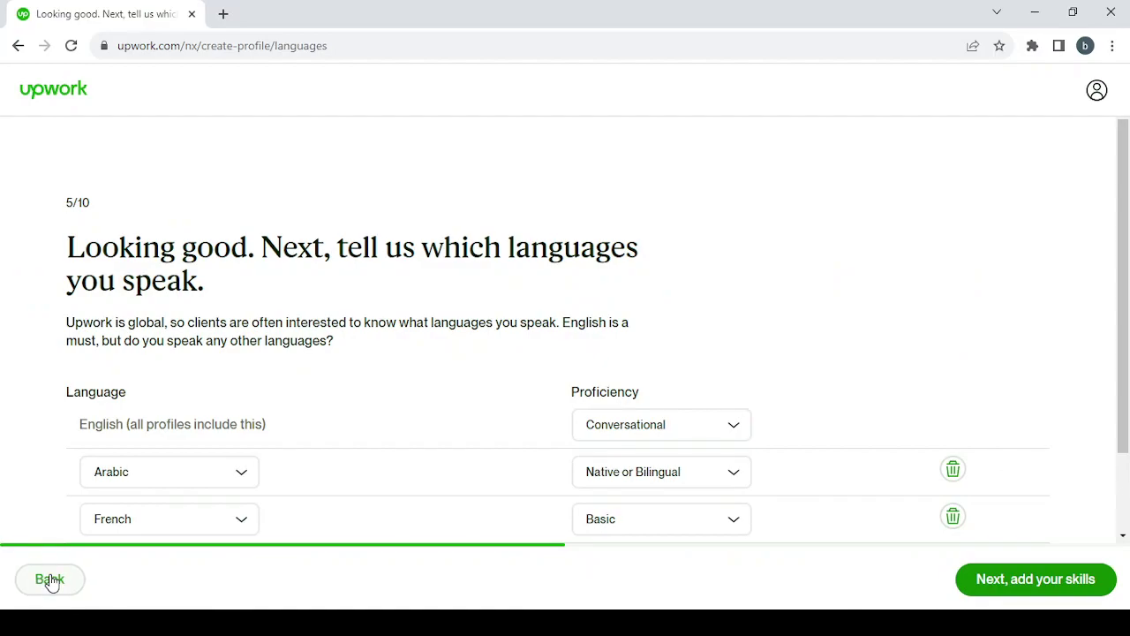
left_click(50, 580)
left_click(50, 581)
left_click(49, 580)
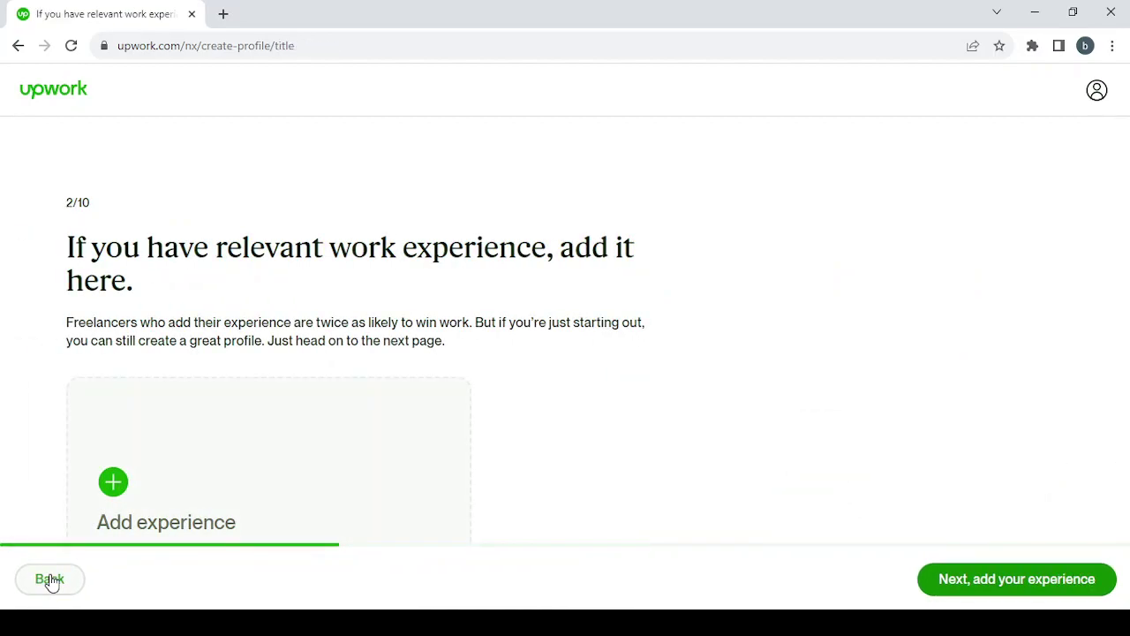
left_click(49, 580)
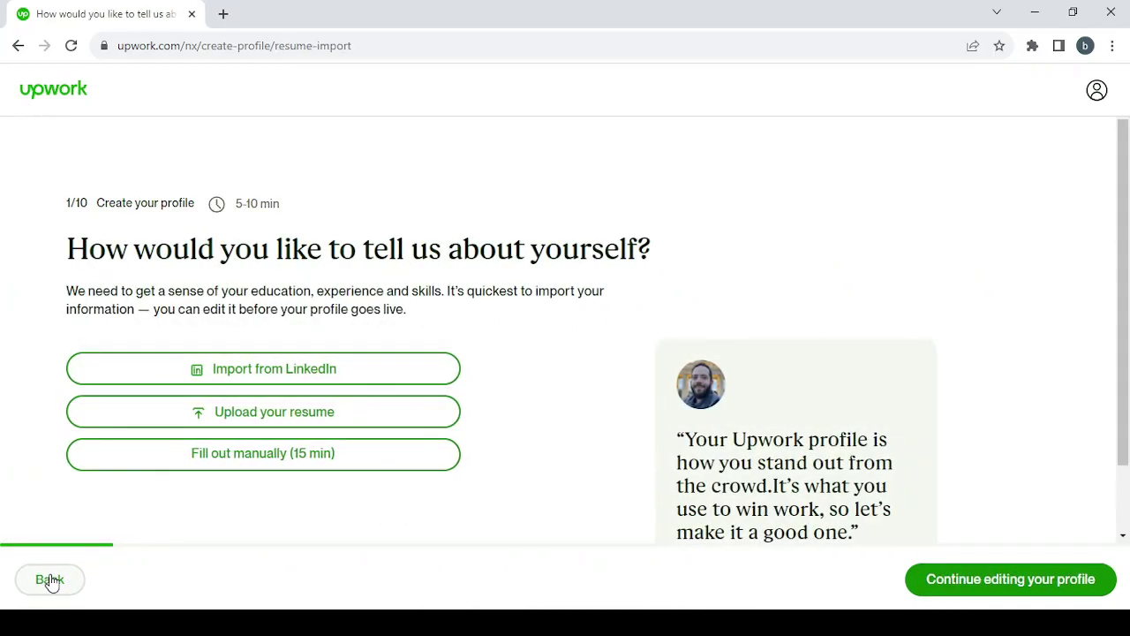
left_click(49, 580)
left_click(50, 580)
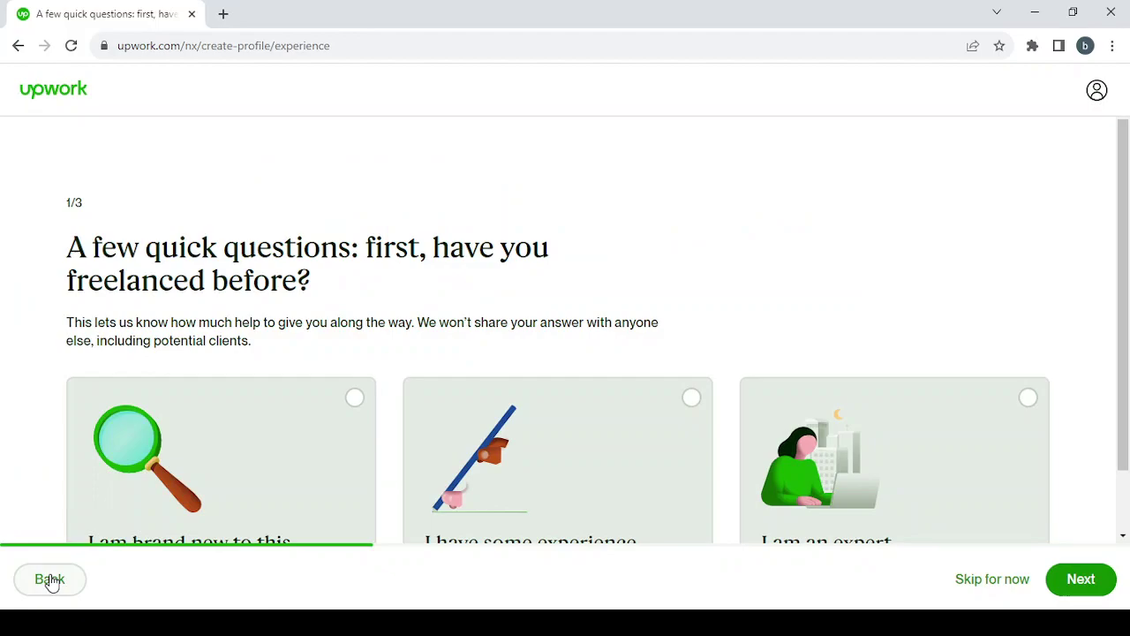
left_click(49, 580)
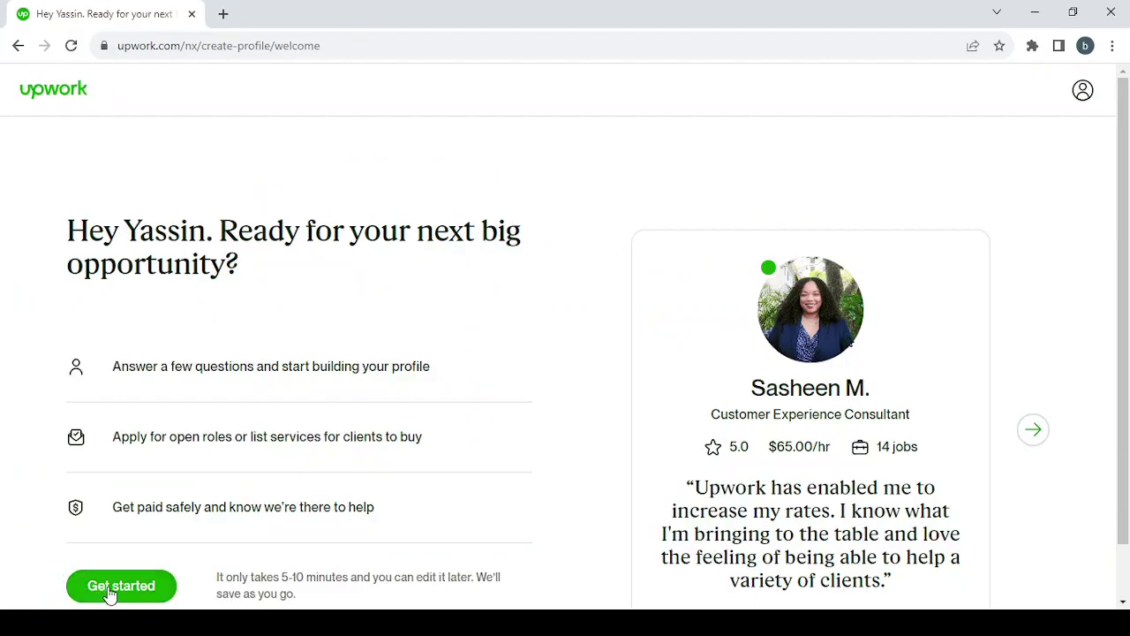
- Start the profile setup and skip the questions on freelancing experience and biggest goal
scroll(397, 430, "down", 1)
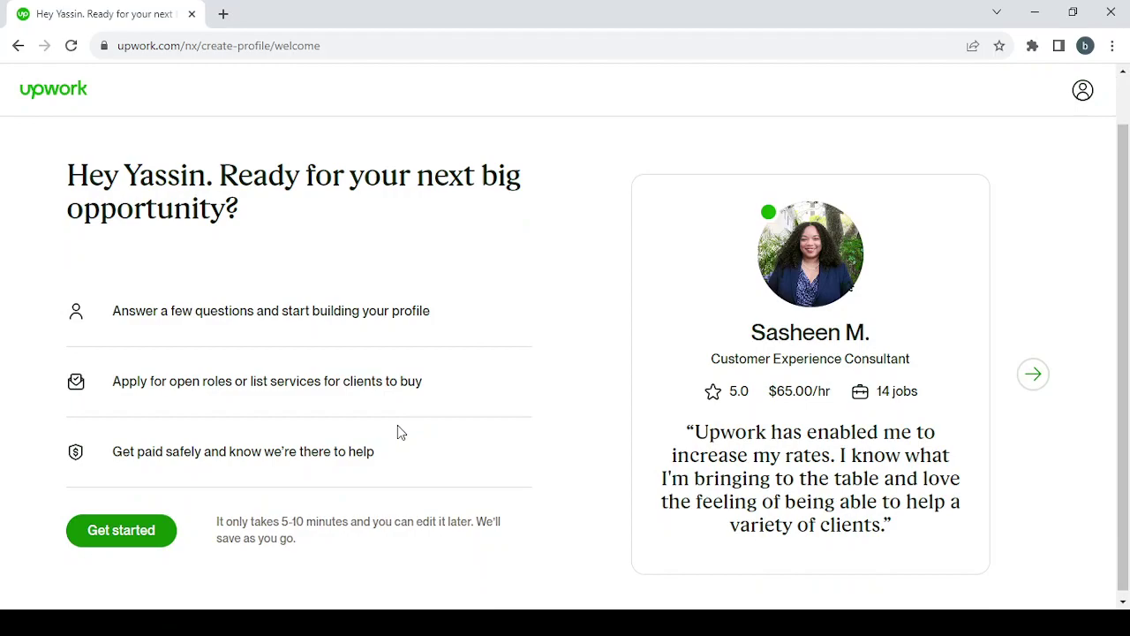
left_click(122, 531)
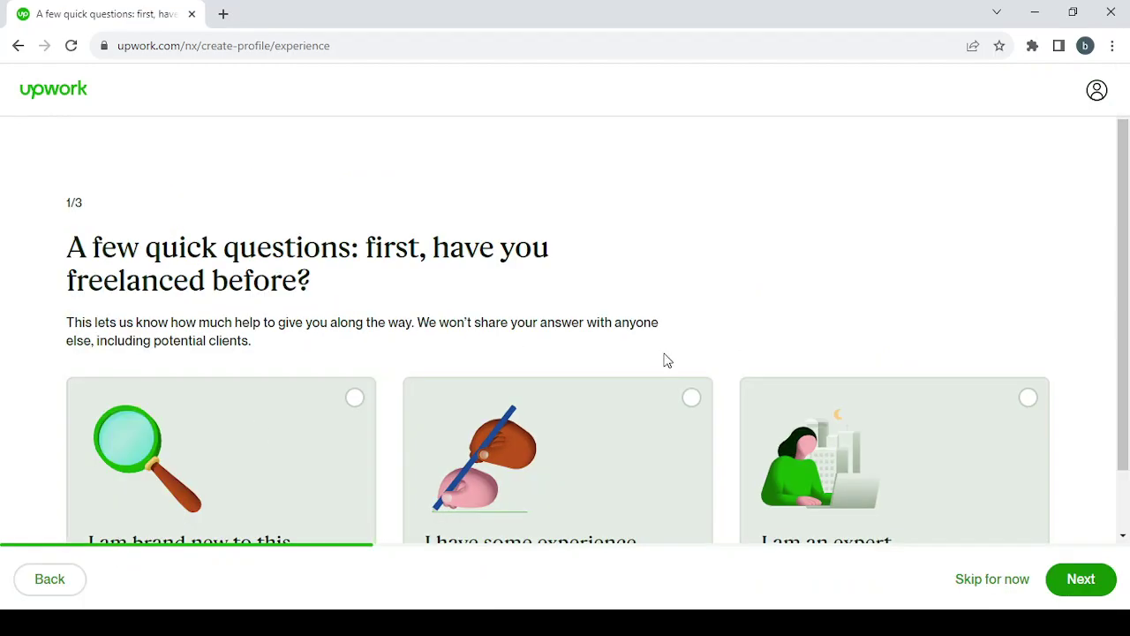
scroll(667, 360, "down", 2)
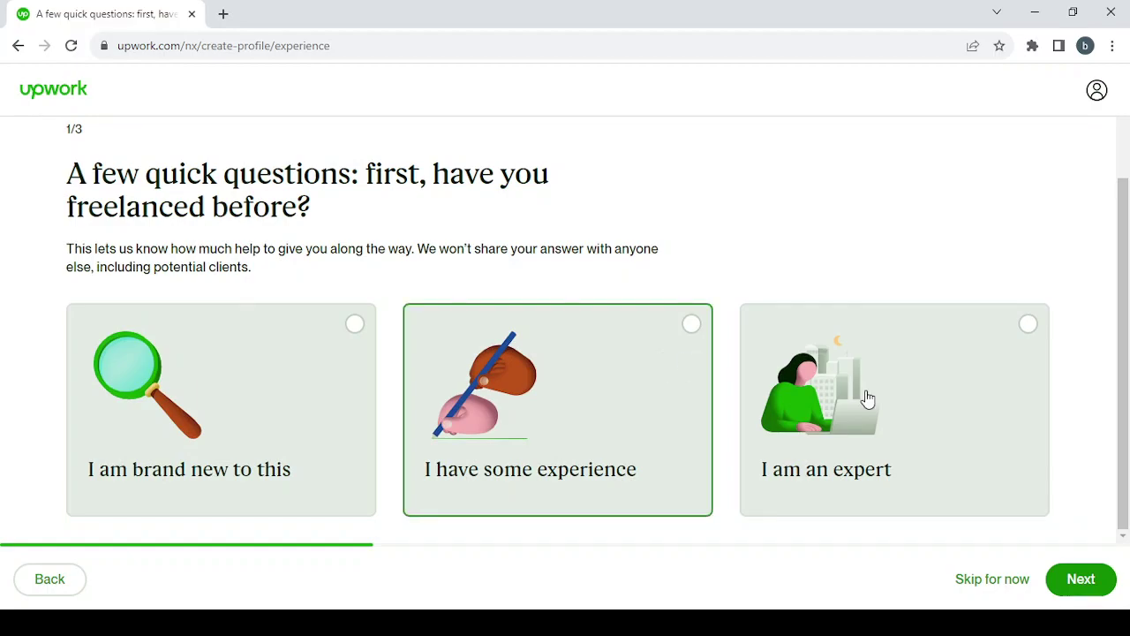
left_click(993, 580)
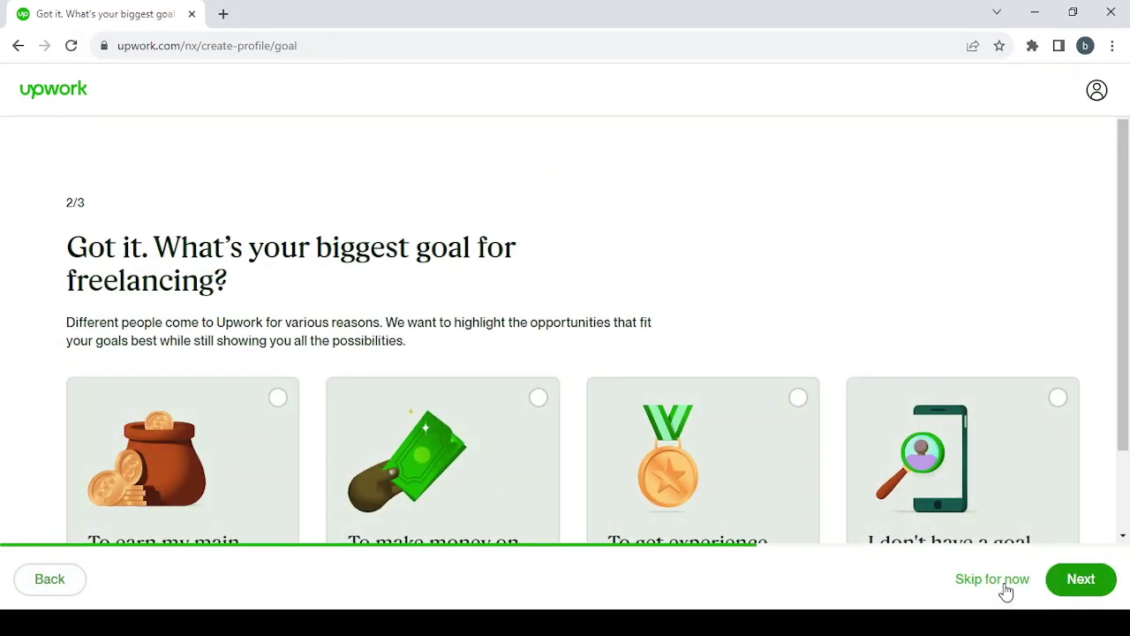
left_click(1005, 586)
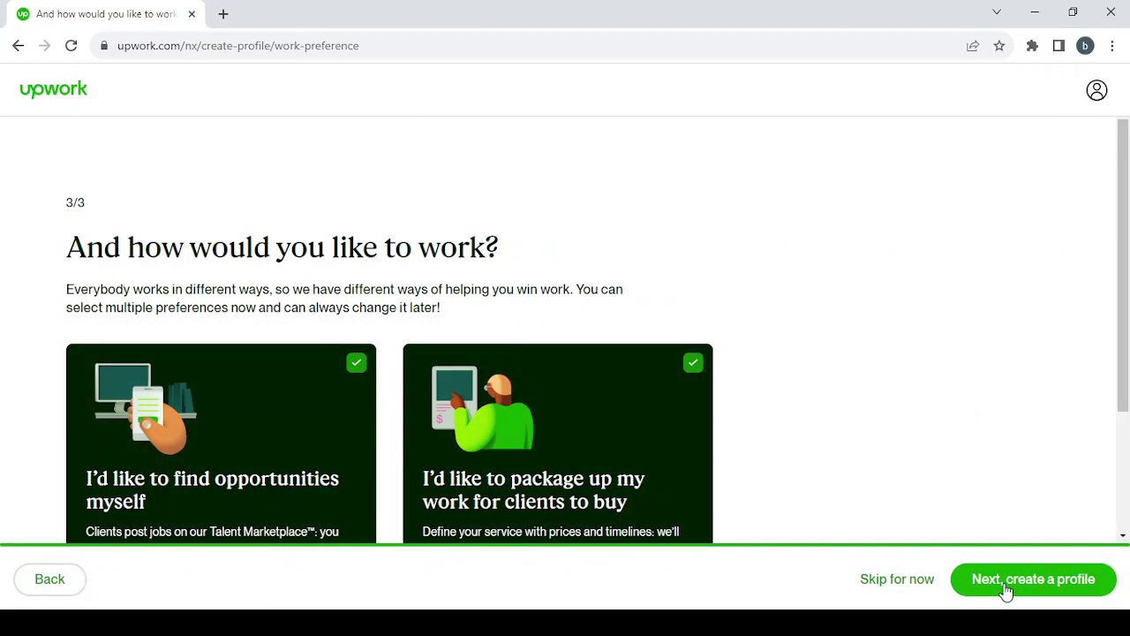
- Keep both work preferences and contract-to-hire opportunities selected, and proceed to creating a profile
scroll(906, 456, "down", 1)
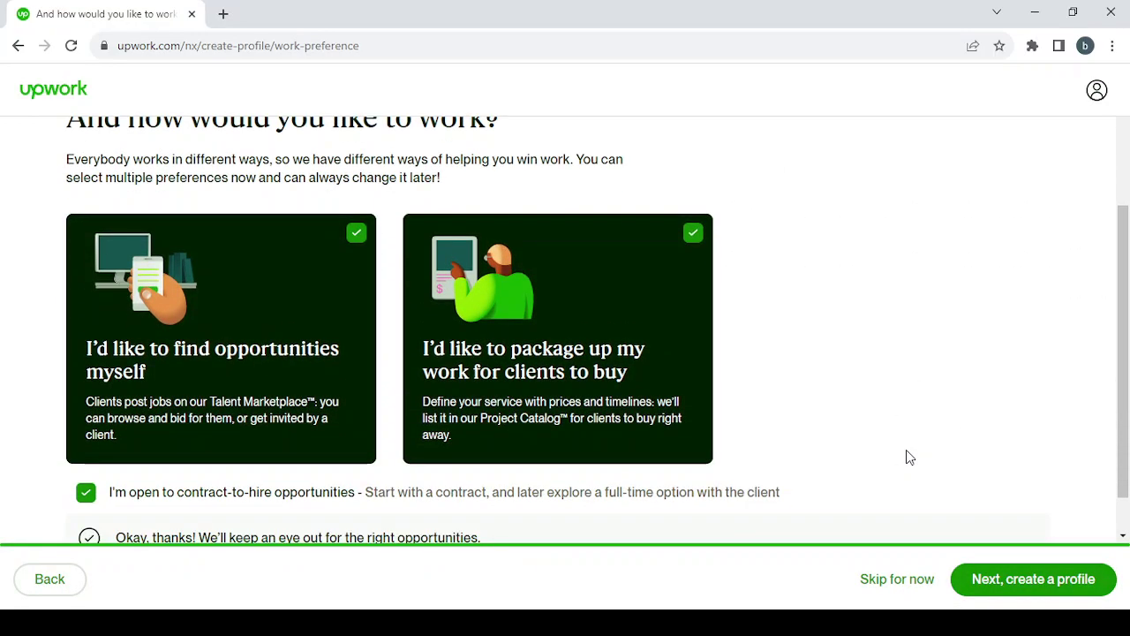
scroll(910, 457, "down", 1)
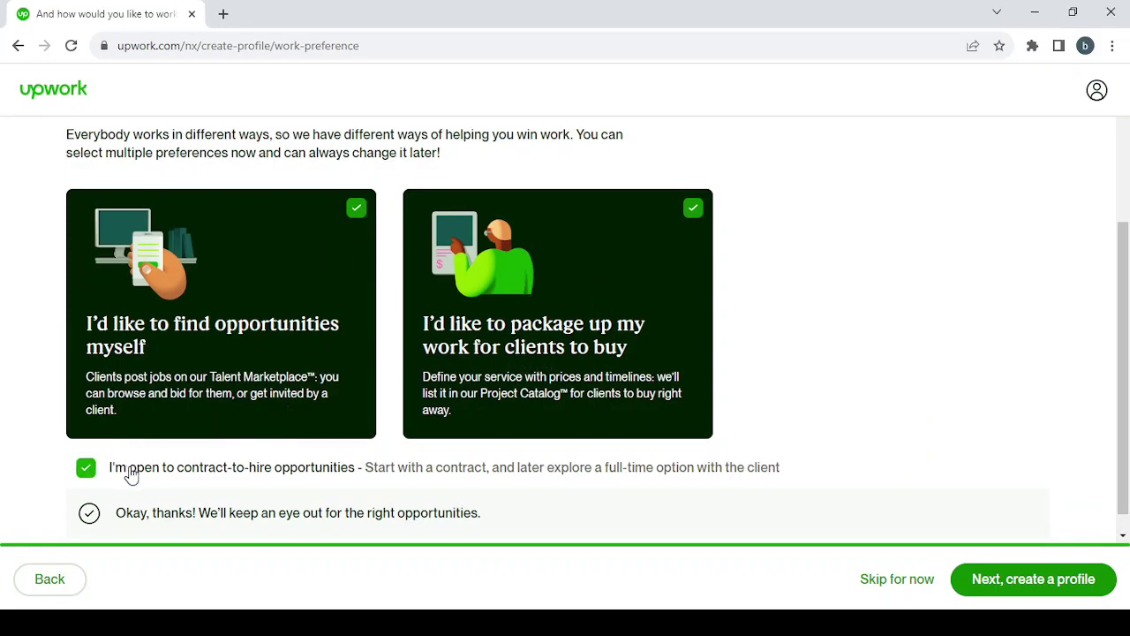
left_click(103, 472)
left_click(103, 473)
left_click(1036, 580)
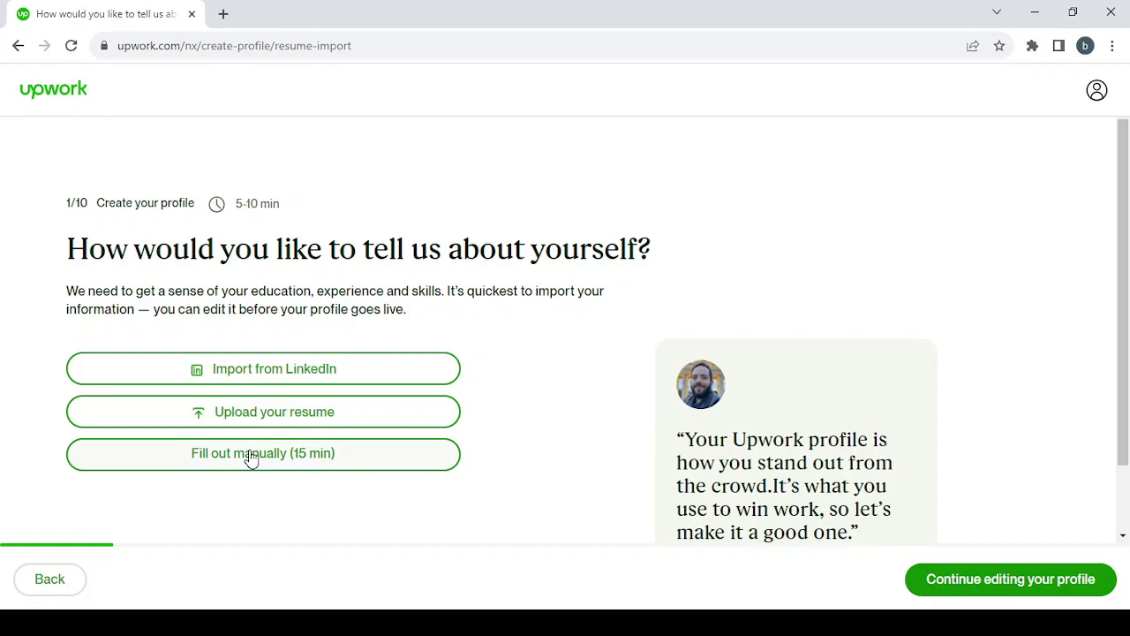
- Start a new manually filled profile and submit Cartoonist as the professional role
left_click(347, 465)
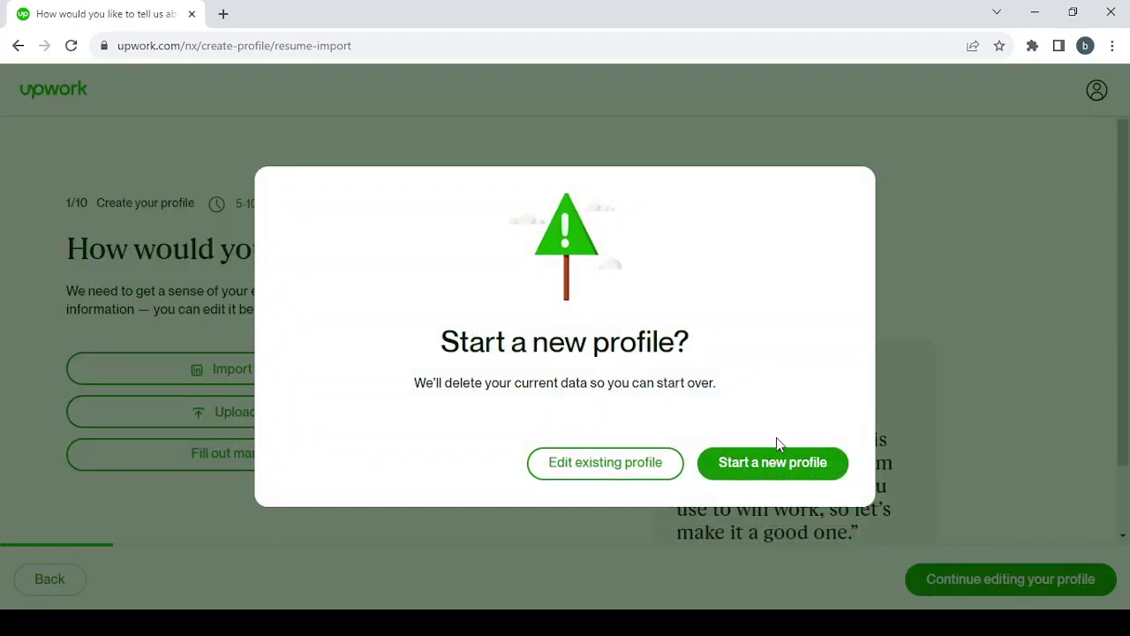
left_click(777, 468)
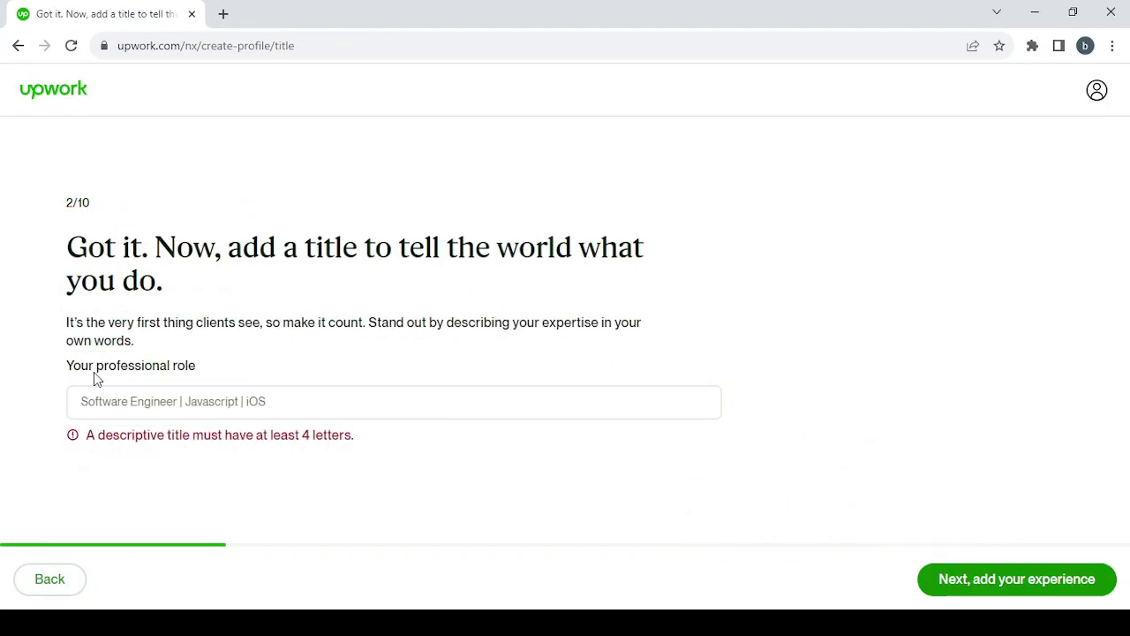
left_click(98, 401)
type("Cartoonist")
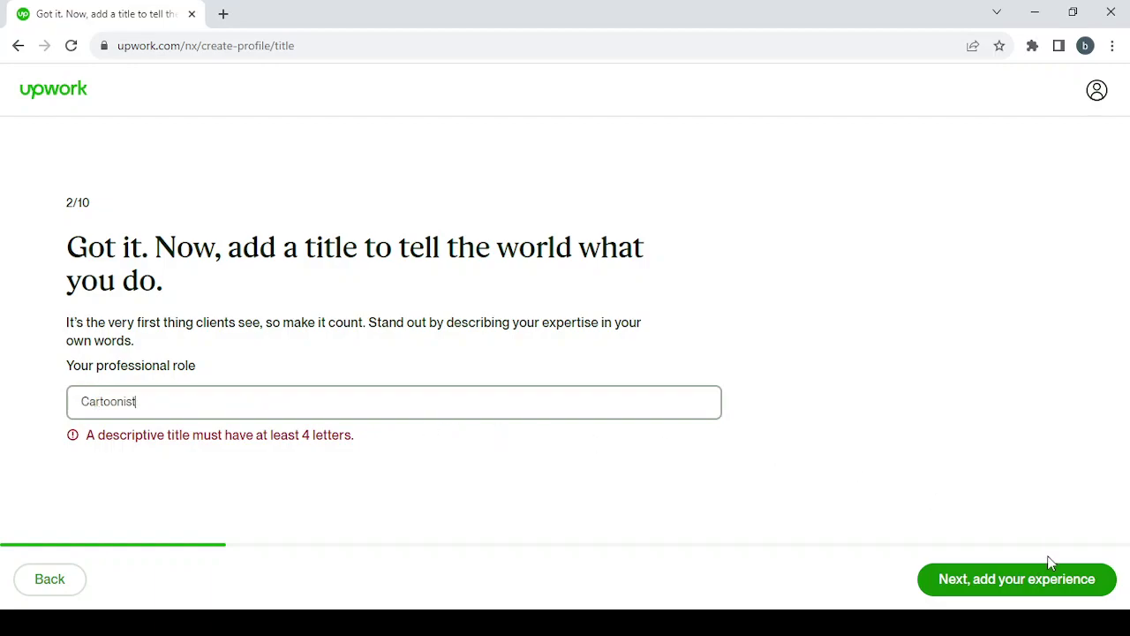
left_click(1066, 587)
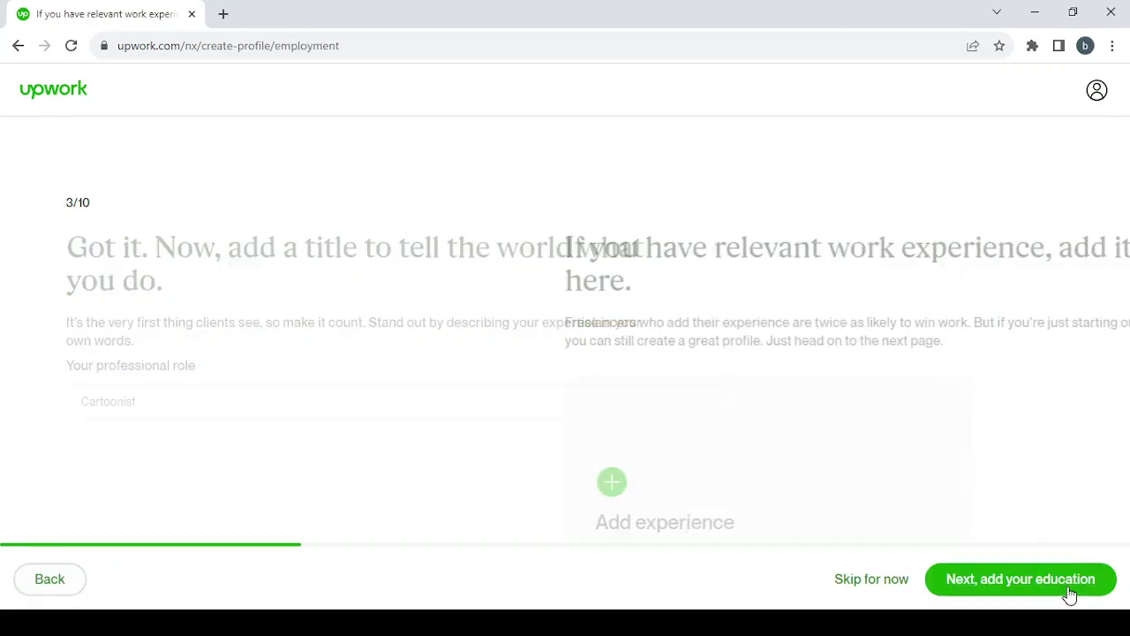
- View the work experience form, close it without adding an entry, and skip the experience section
scroll(458, 321, "down", 1)
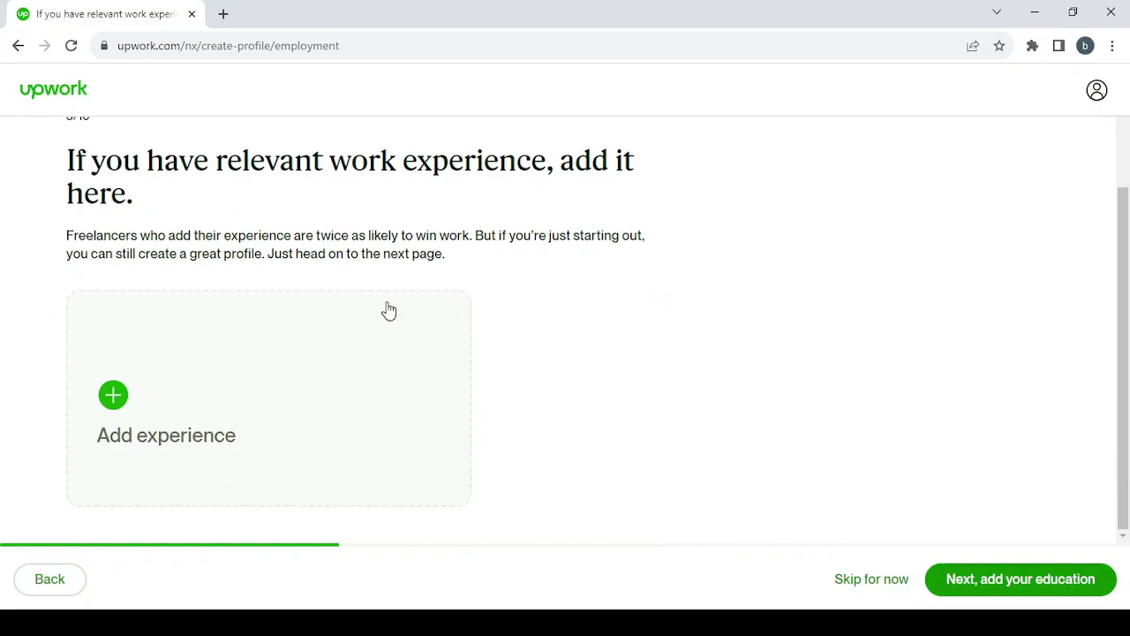
left_click(120, 414)
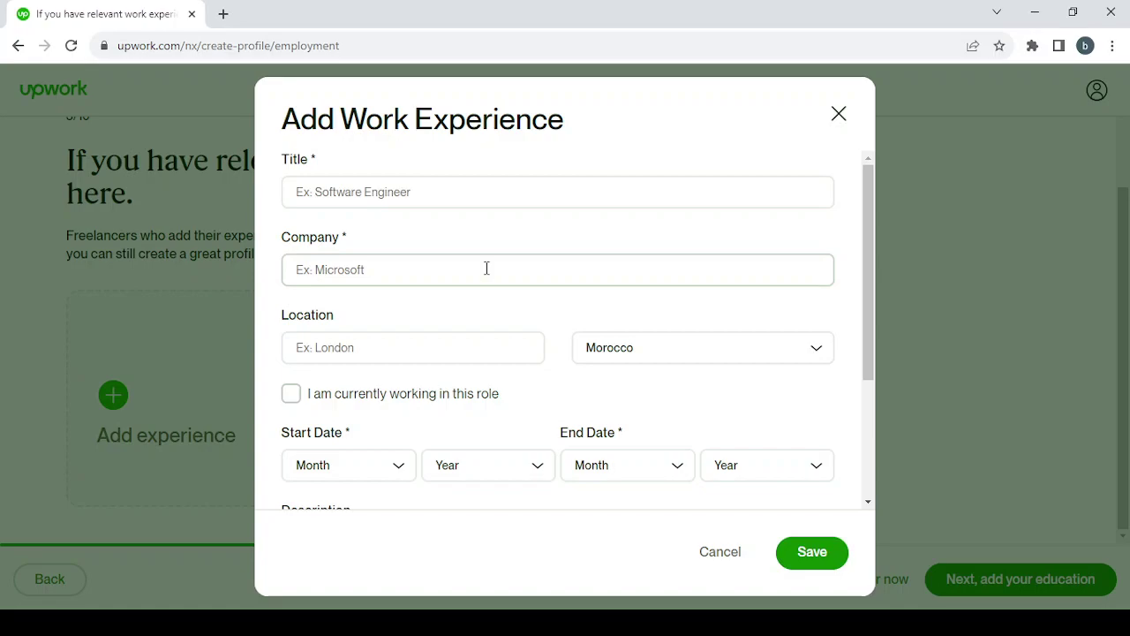
left_click(838, 129)
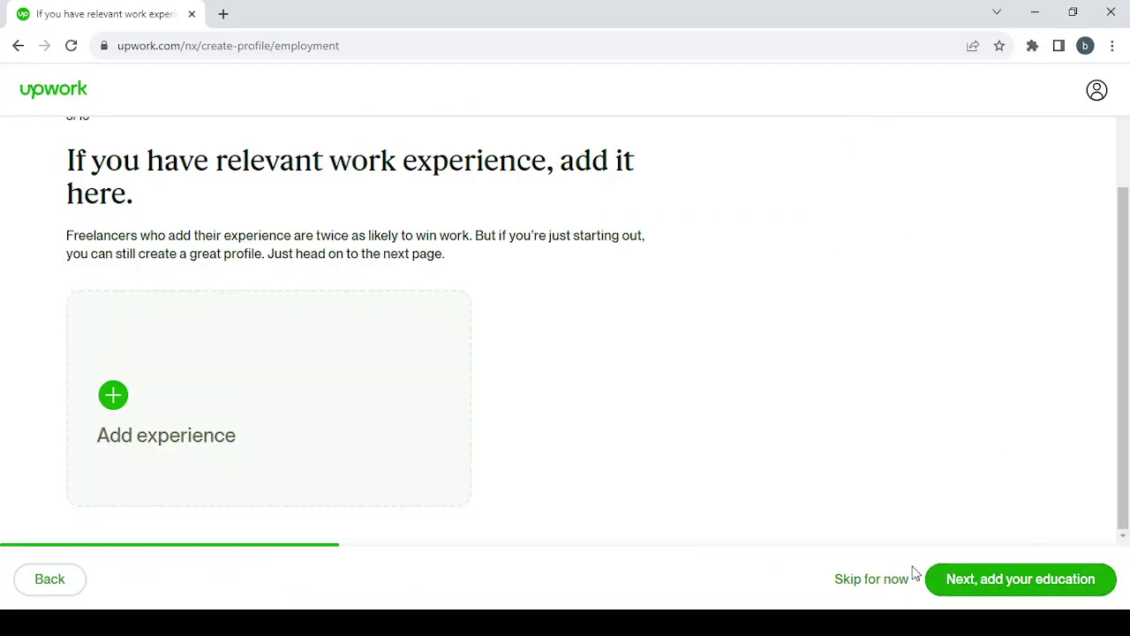
left_click(886, 580)
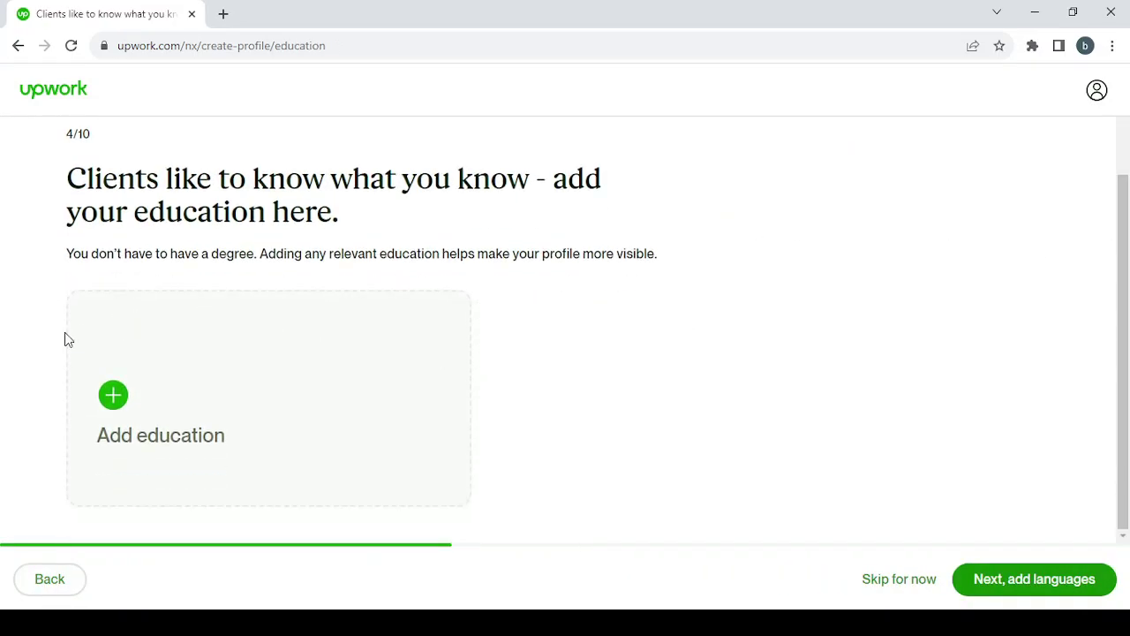
- View the education history form, cancel it, and skip the education section
left_click(112, 394)
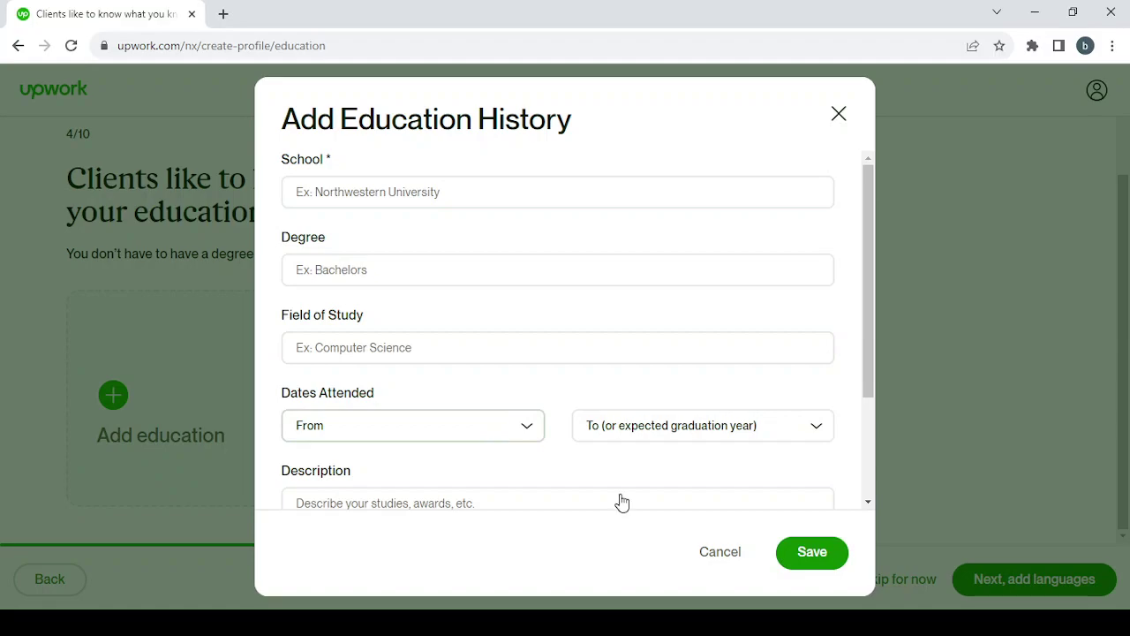
left_click(707, 556)
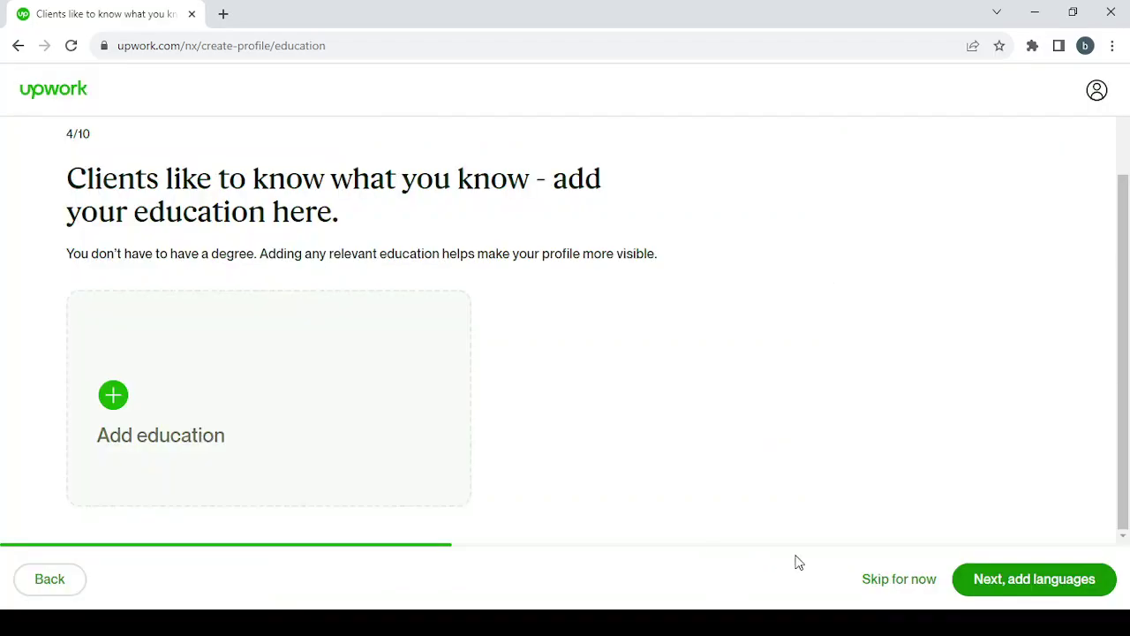
left_click(879, 582)
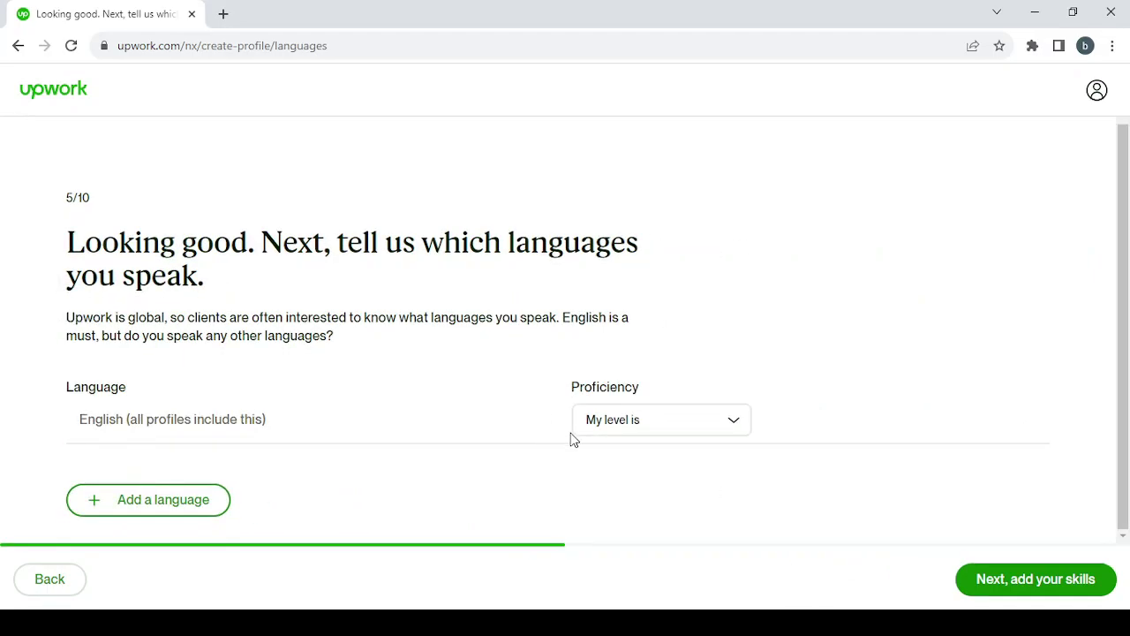
- Set the English proficiency level to Conversational
left_click(656, 426)
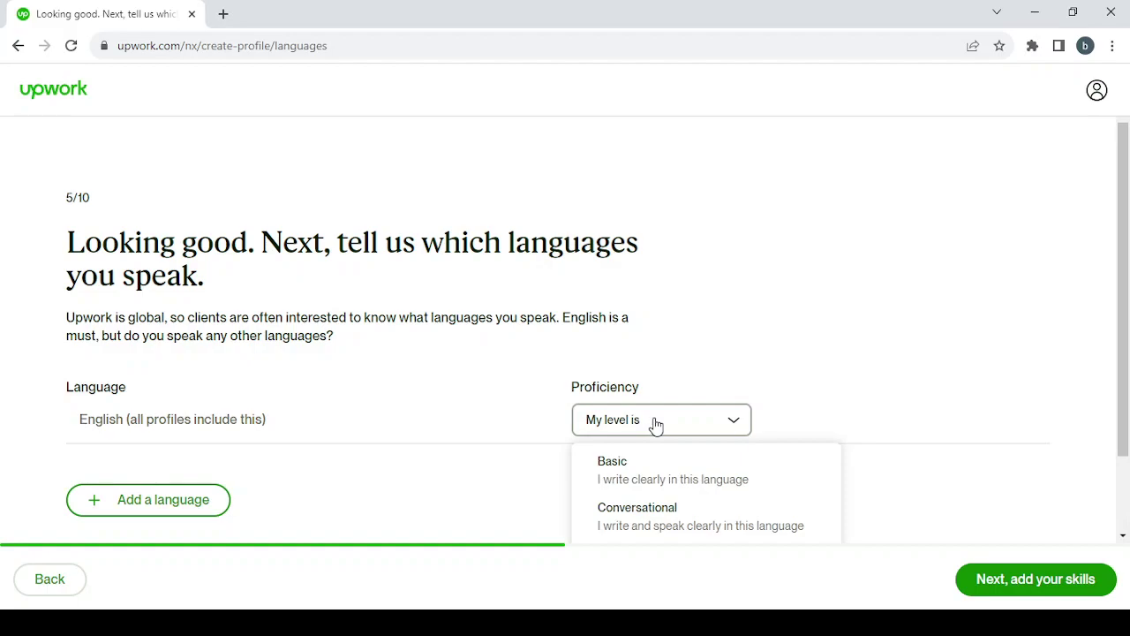
scroll(657, 426, "down", 1)
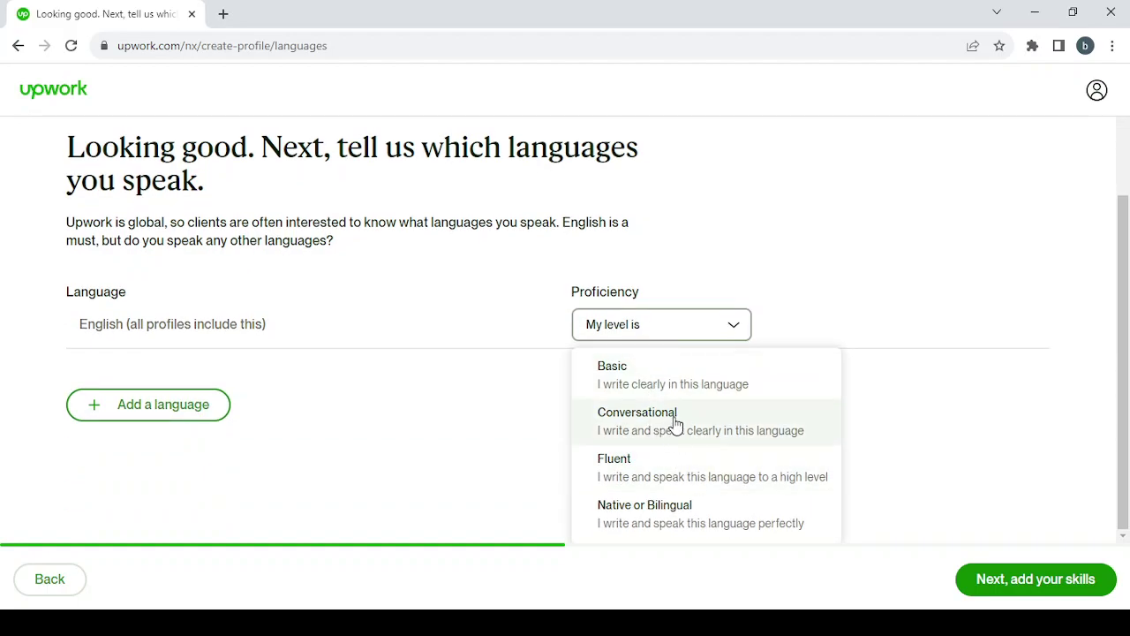
left_click(676, 425)
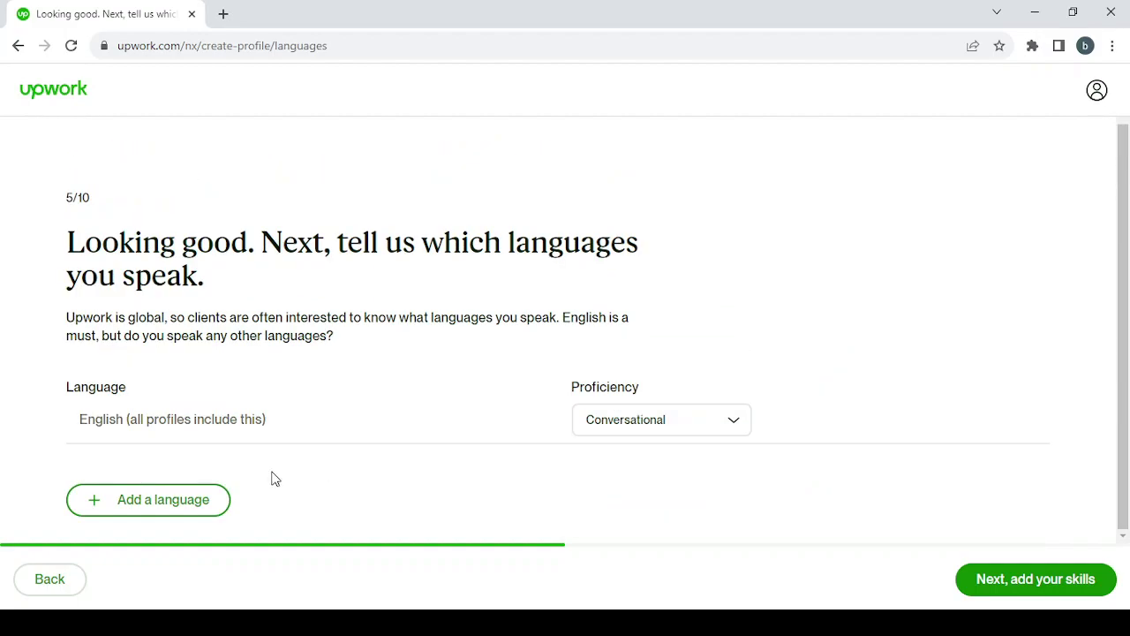
- Add Arabic as another language with Native or Bilingual proficiency
left_click(110, 497)
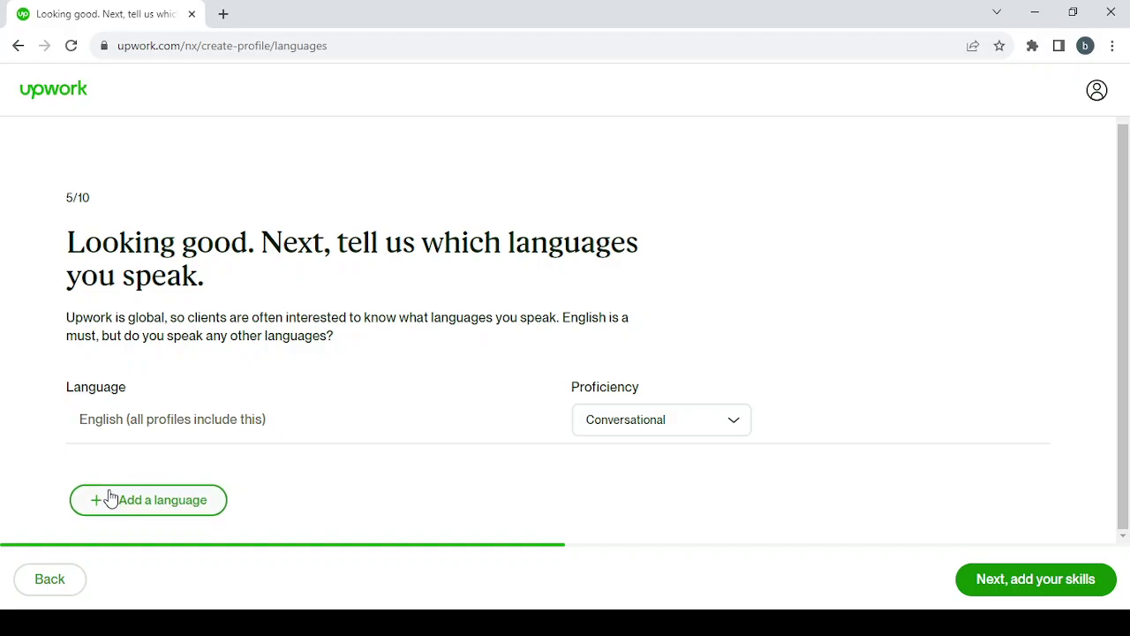
scroll(317, 491, "down", 1)
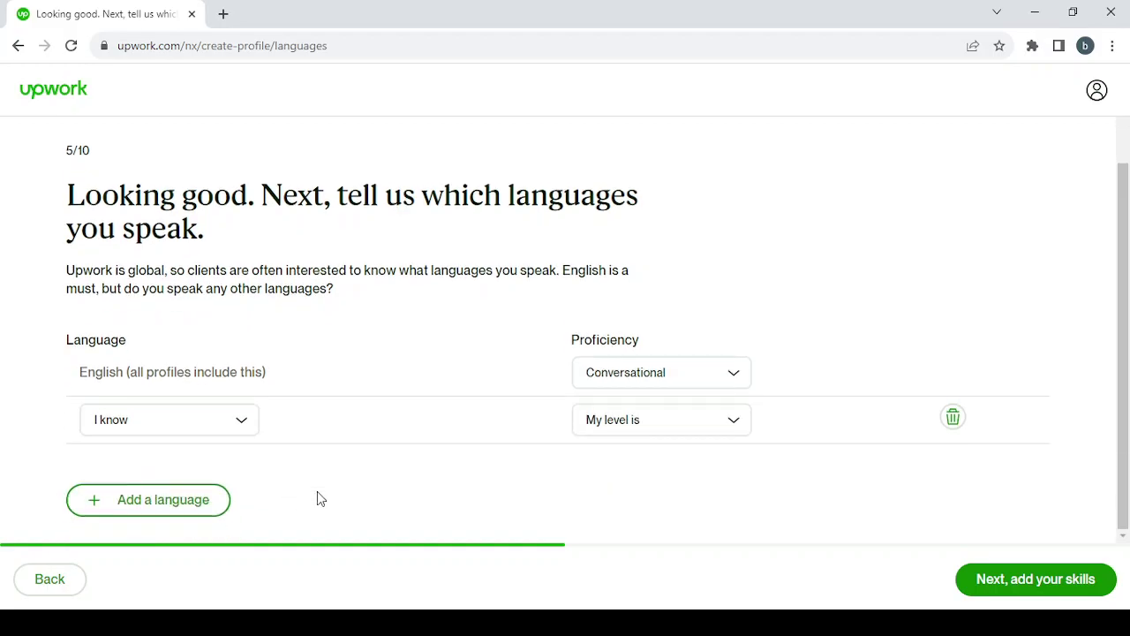
left_click(217, 429)
scroll(255, 495, "down", 2)
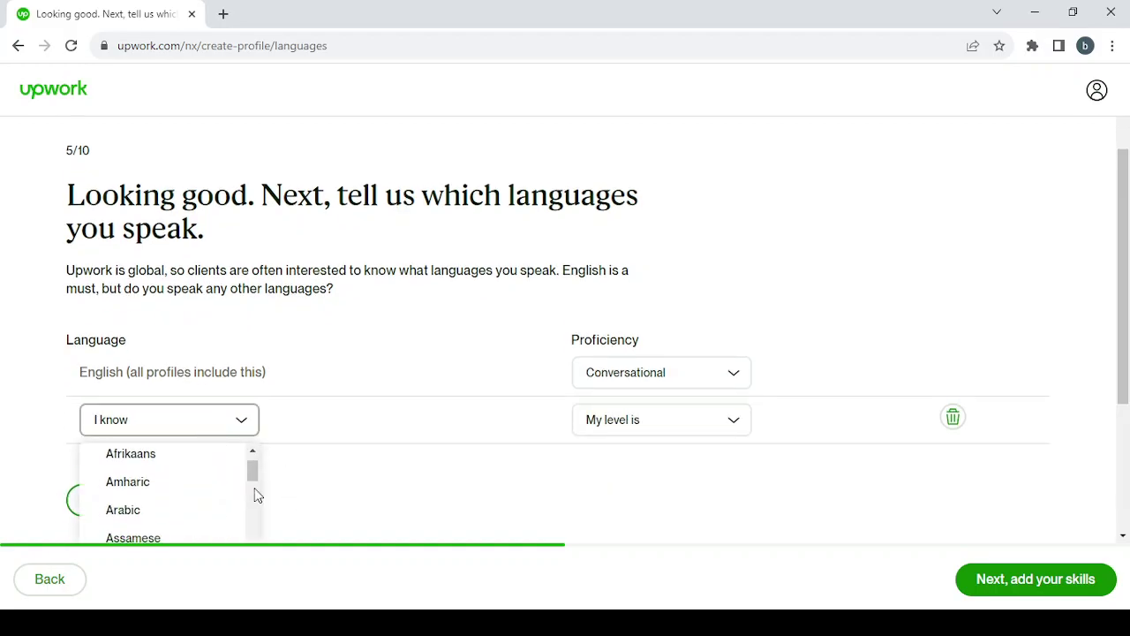
left_click(123, 495)
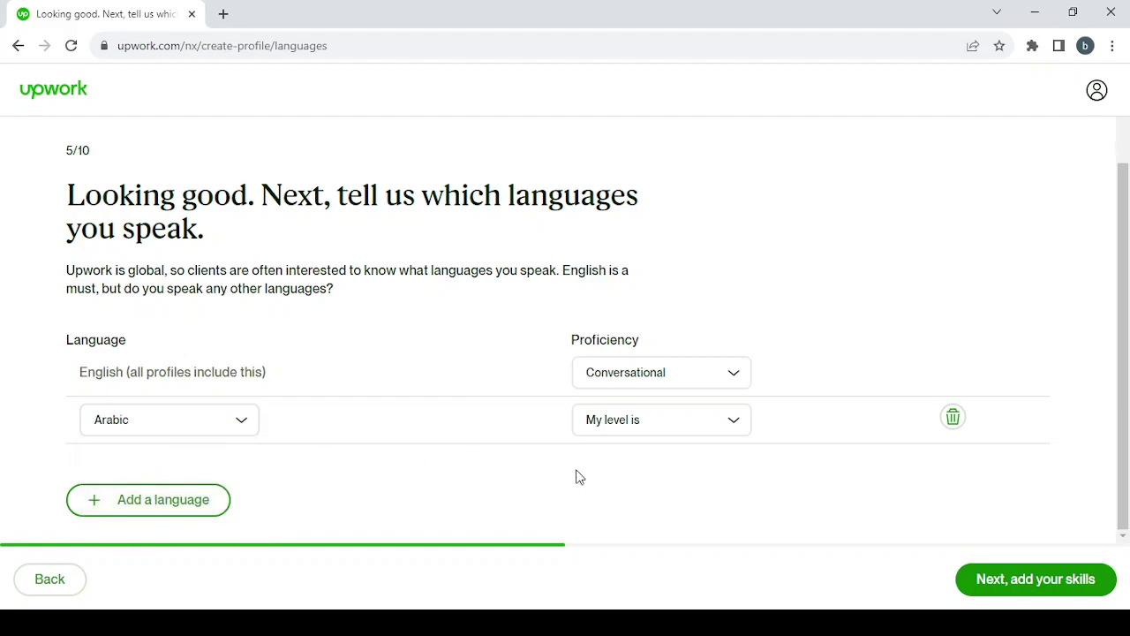
left_click(651, 423)
scroll(694, 530, "down", 1)
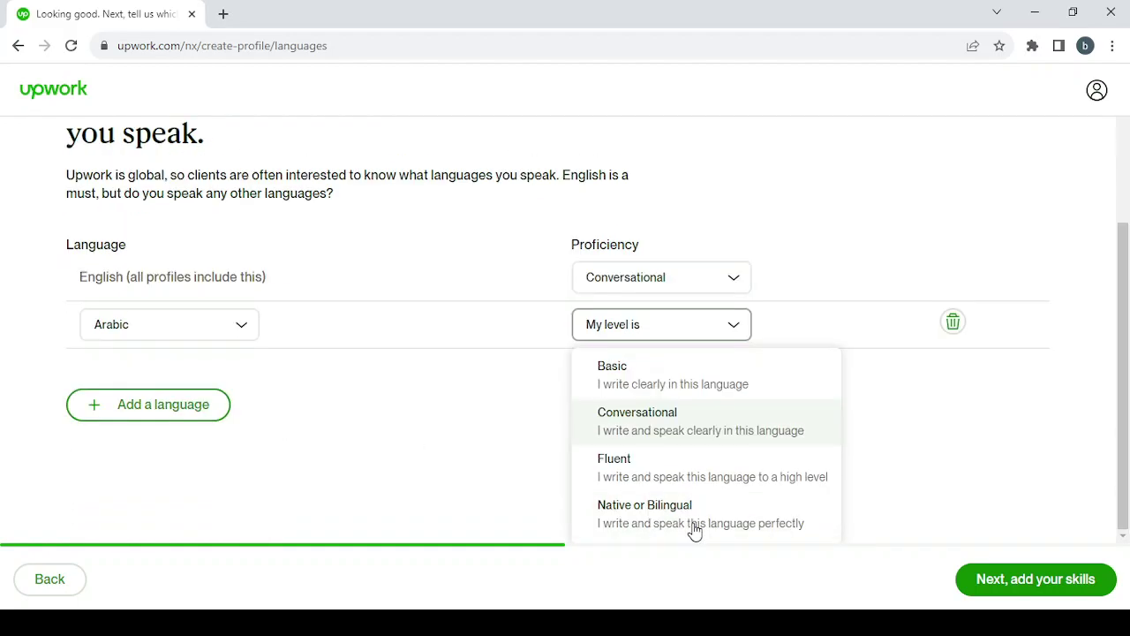
left_click(694, 530)
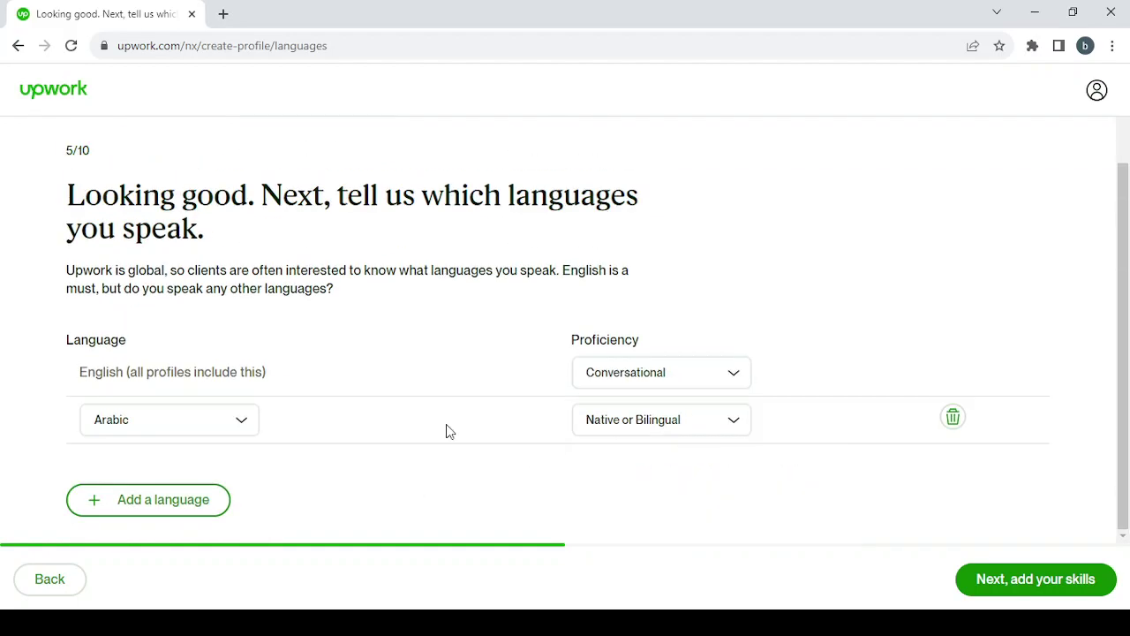
- Add French as a third language with Basic proficiency, and proceed to the skills page
left_click(119, 495)
left_click(166, 485)
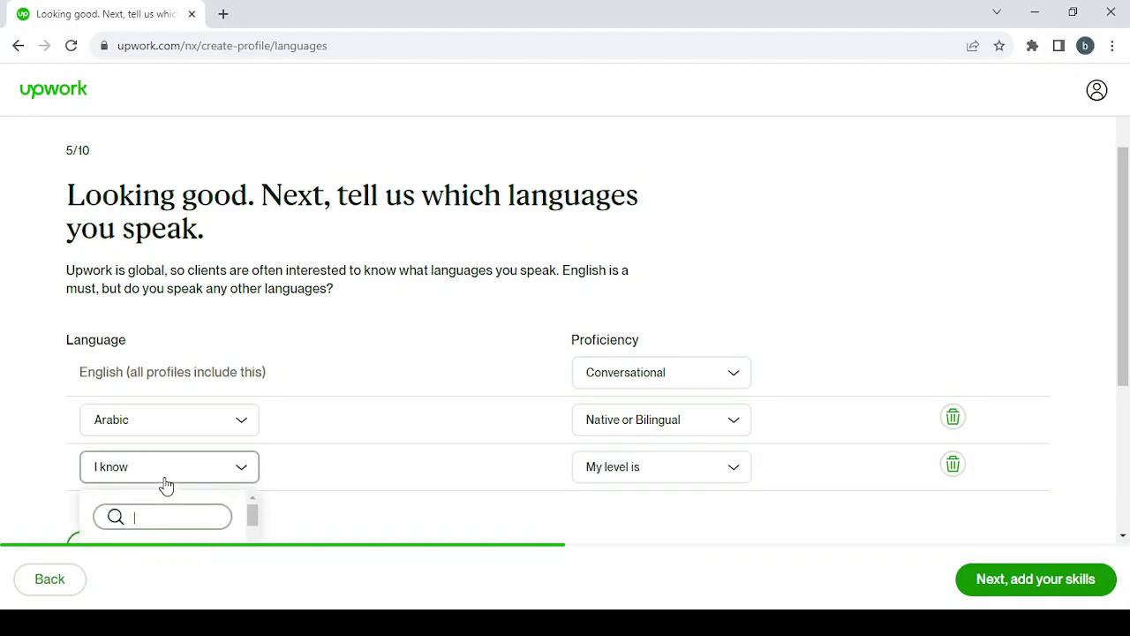
type("fr")
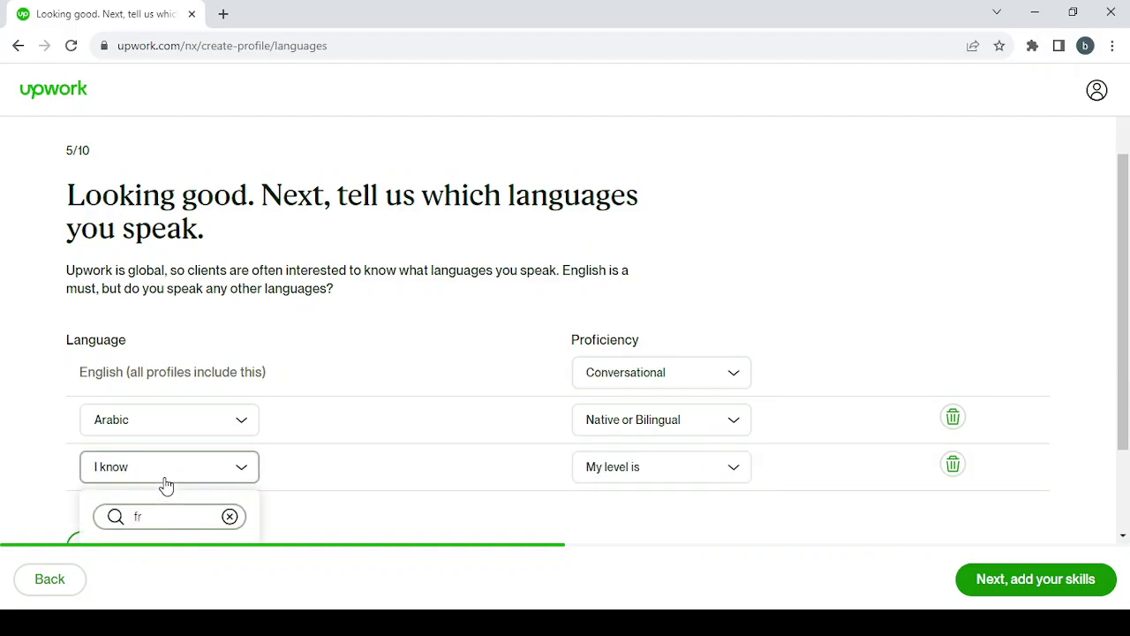
type("e")
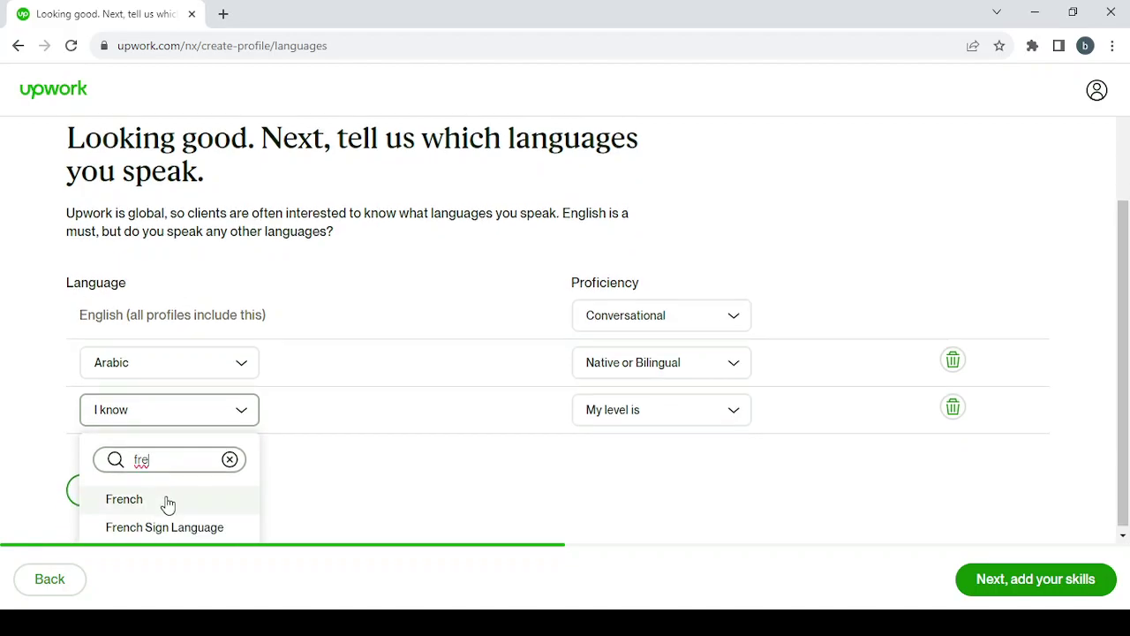
left_click(164, 500)
left_click(715, 423)
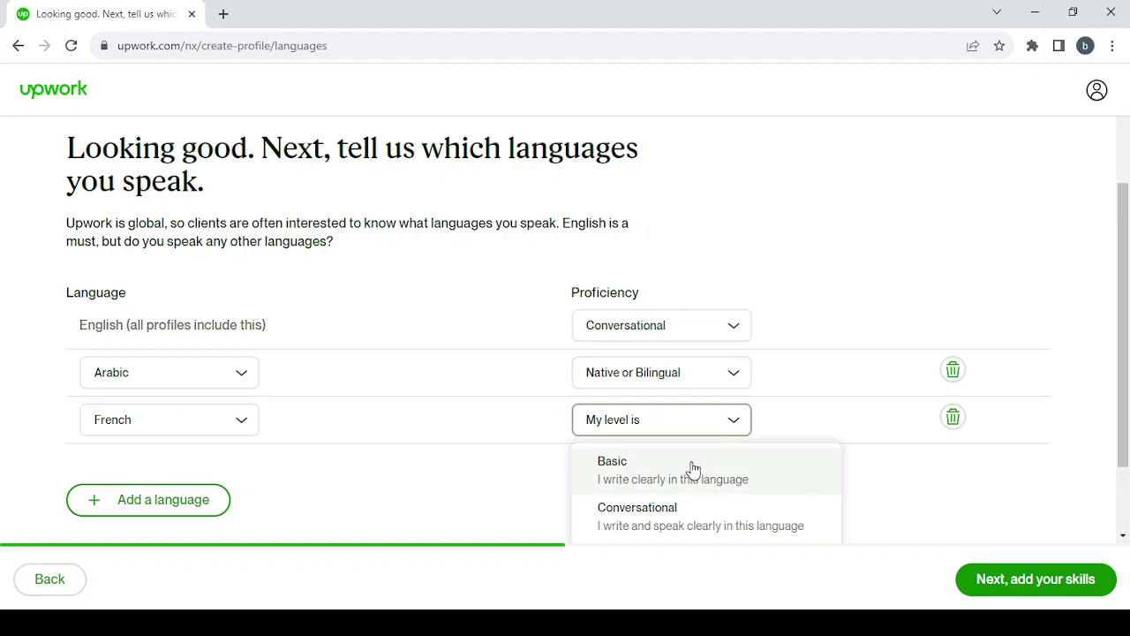
left_click(694, 473)
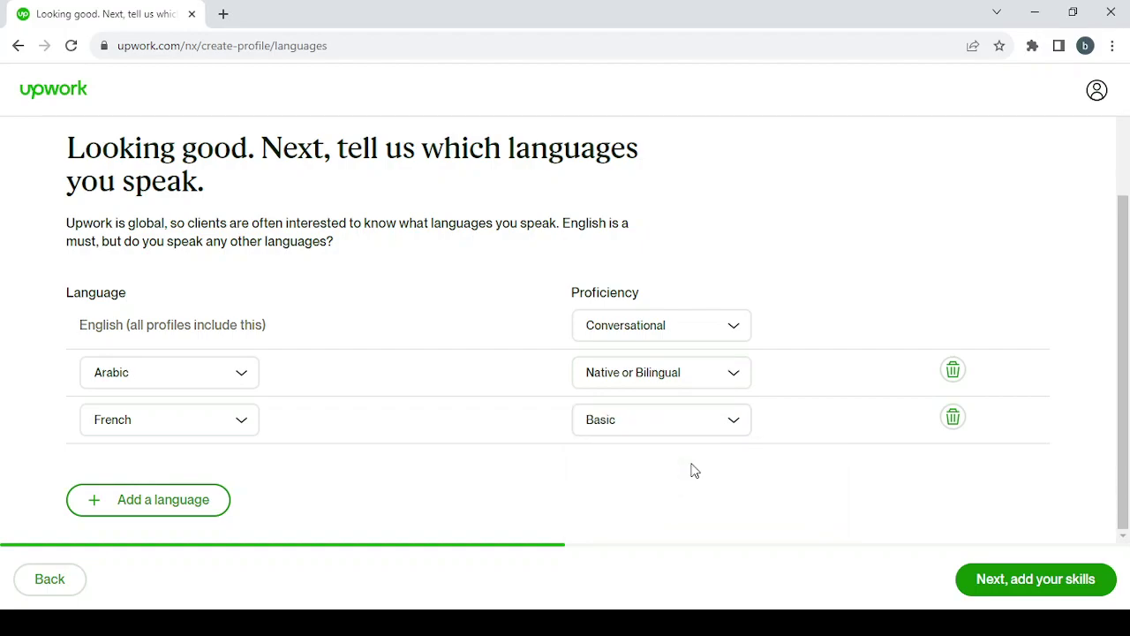
left_click(1025, 579)
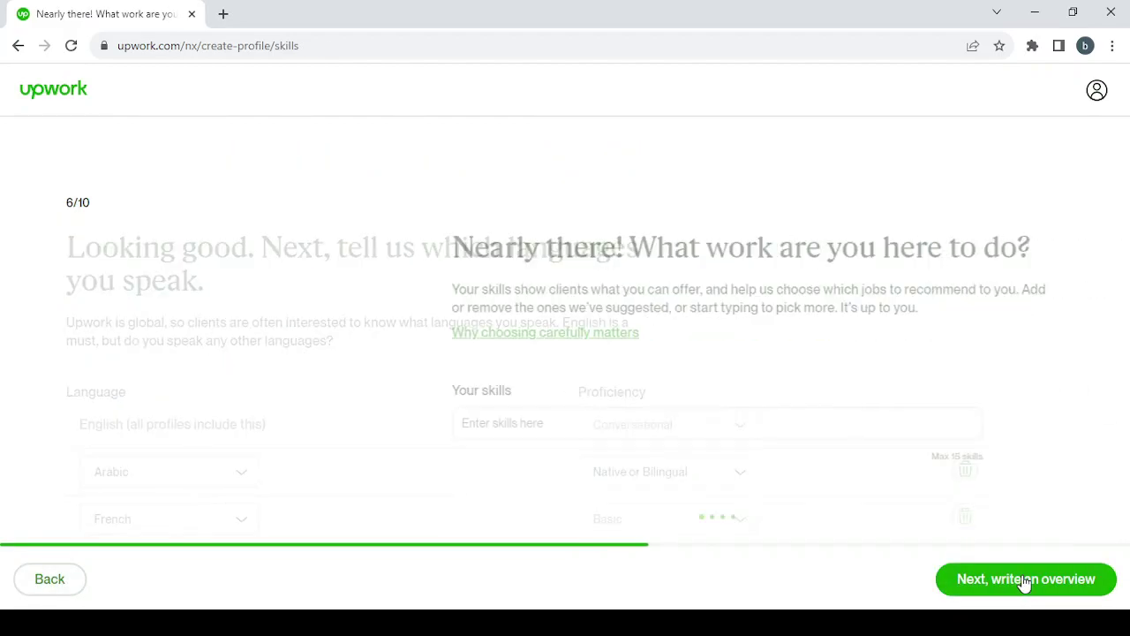
- Add Cartoon Character and Cartoon Art as profile skills, and proceed to the overview page
scroll(528, 509, "down", 2)
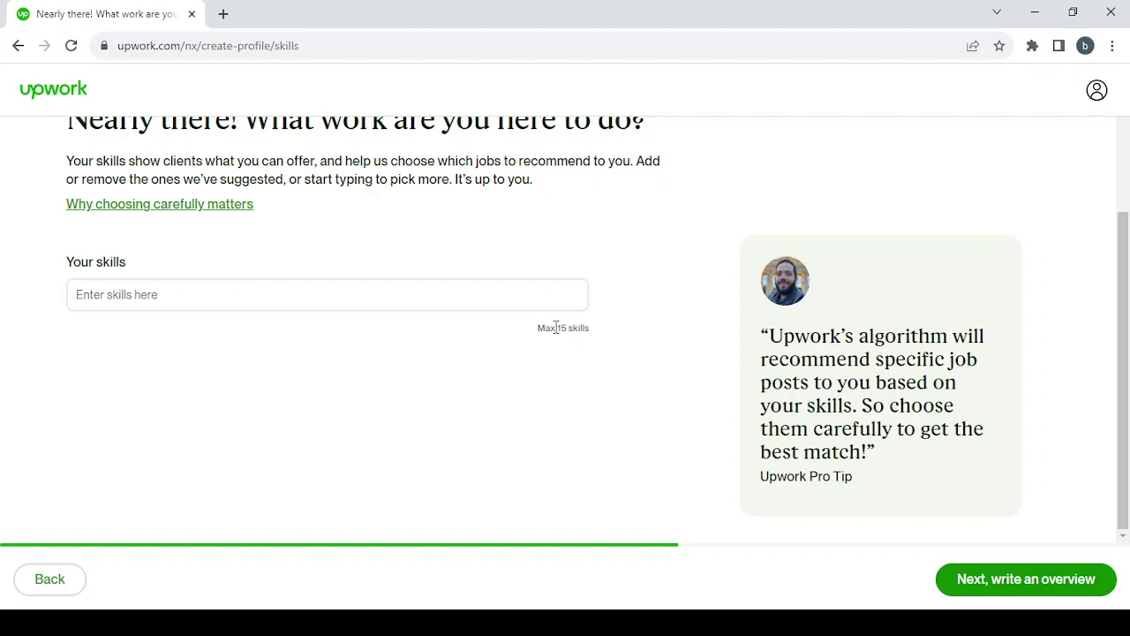
left_click(211, 283)
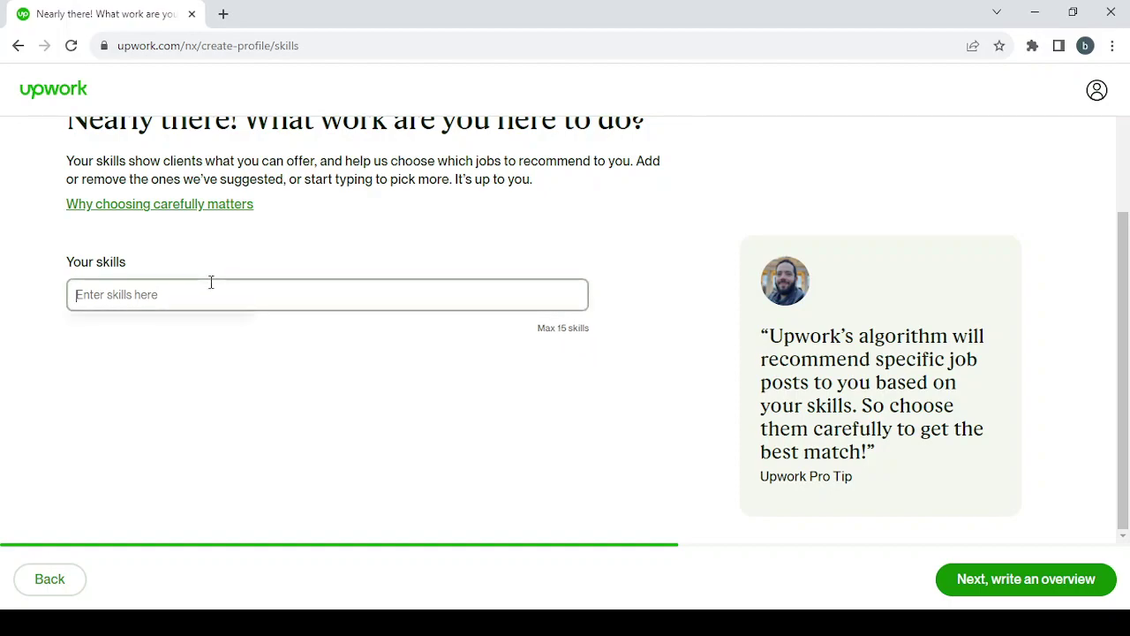
type("ca")
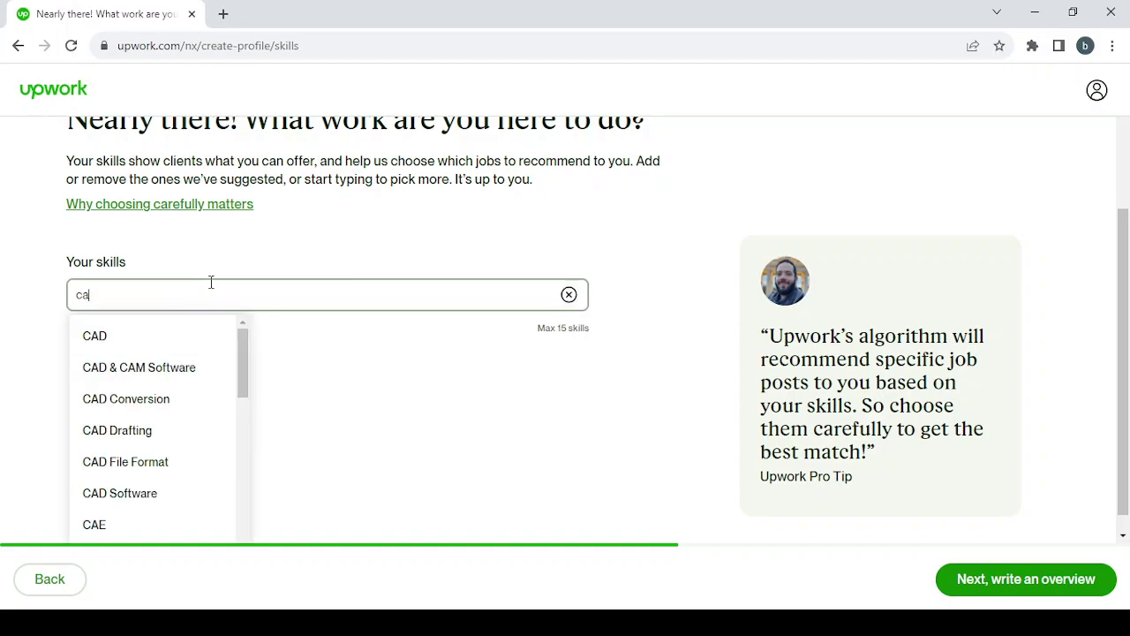
type("rt")
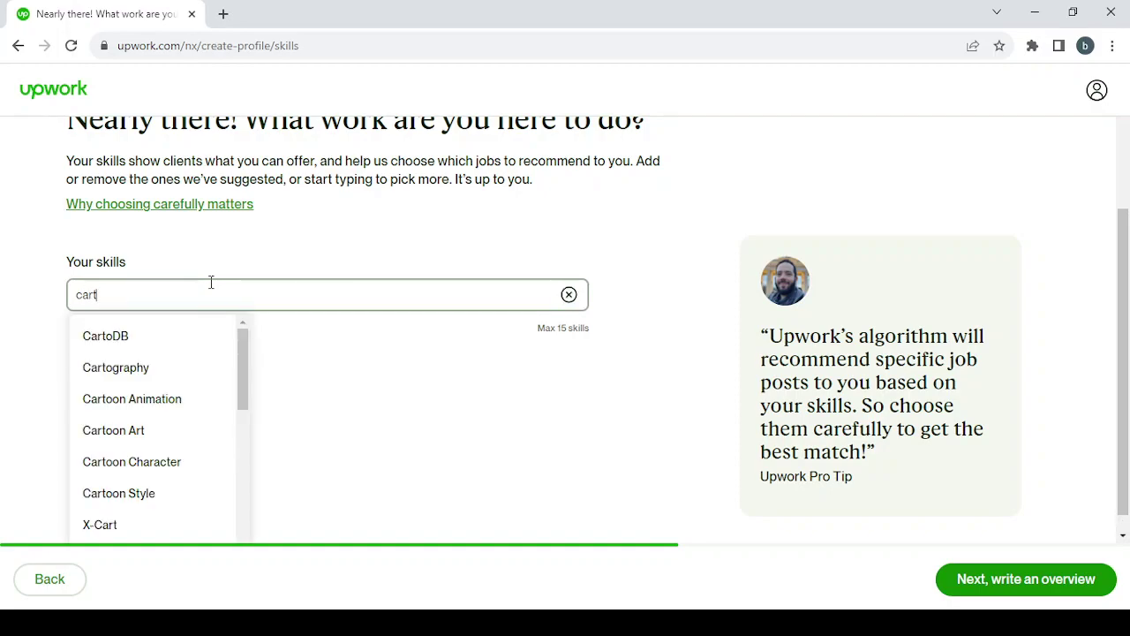
type("o")
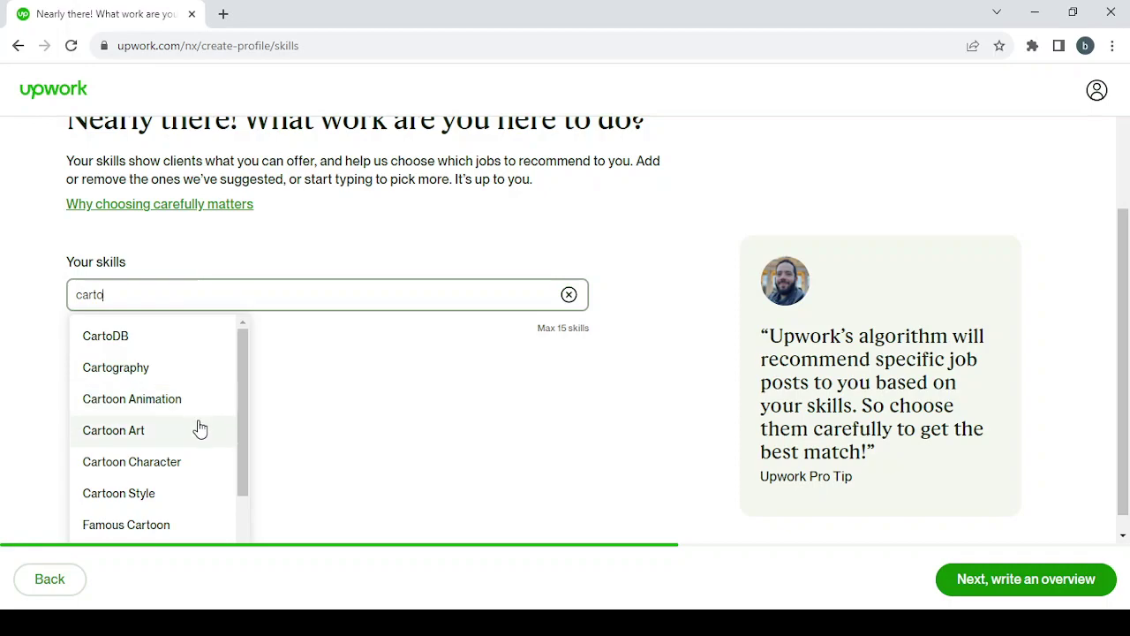
left_click(196, 470)
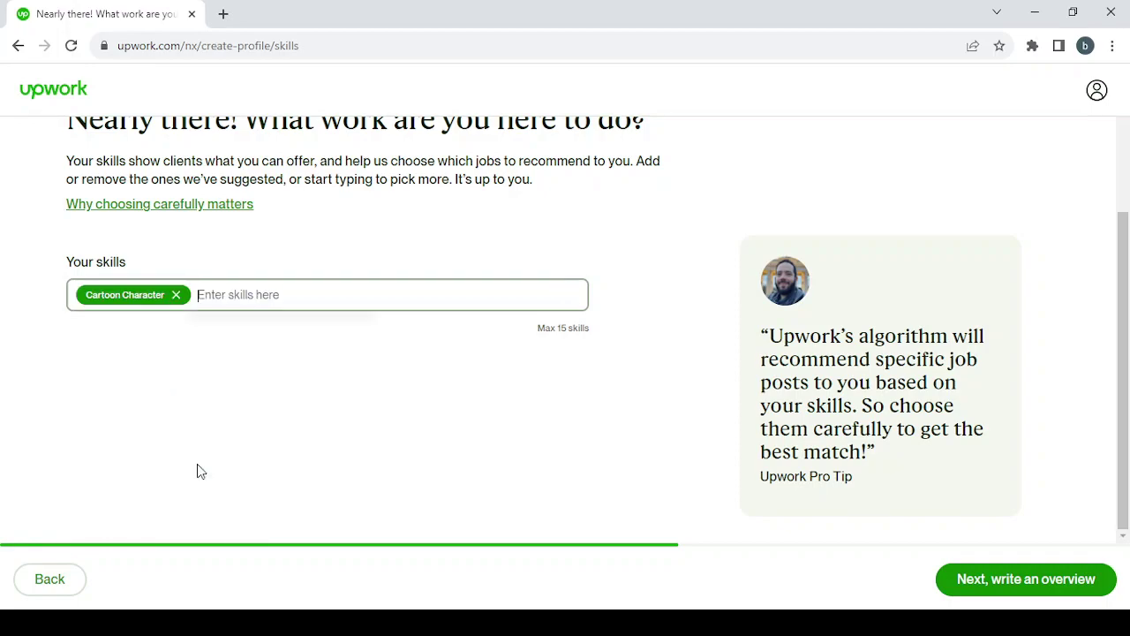
type("cartoon")
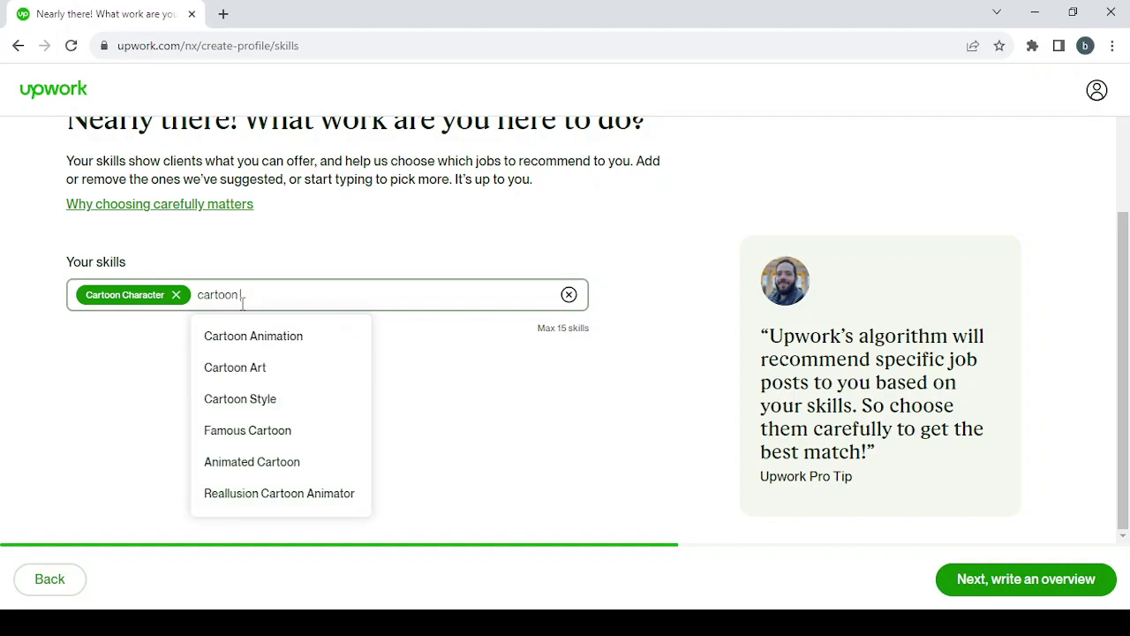
left_click(294, 364)
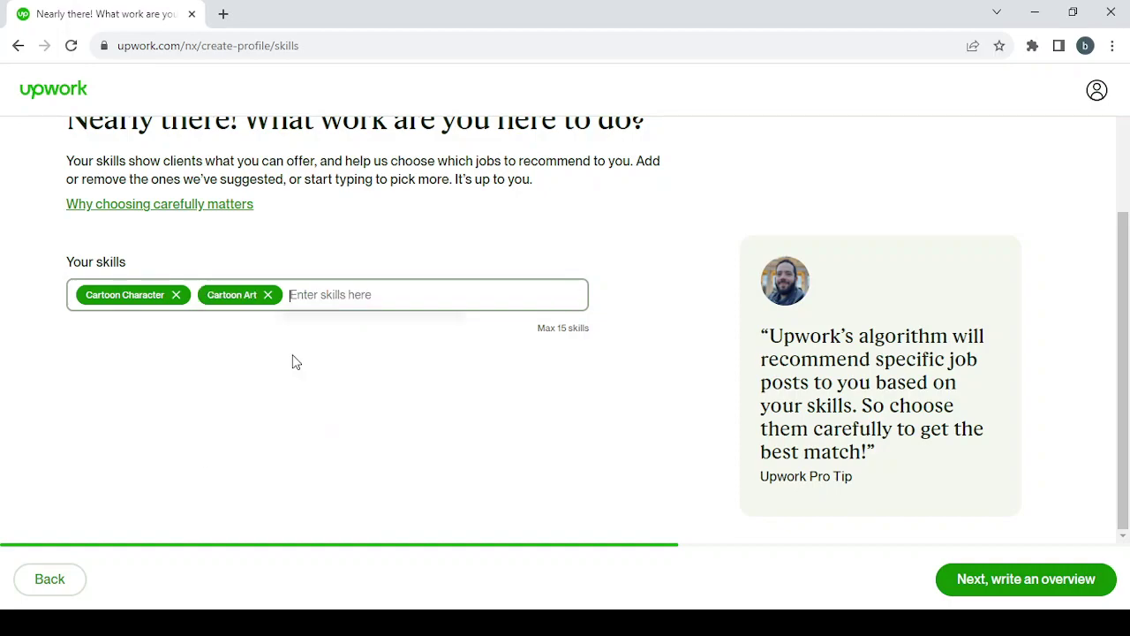
left_click(1043, 596)
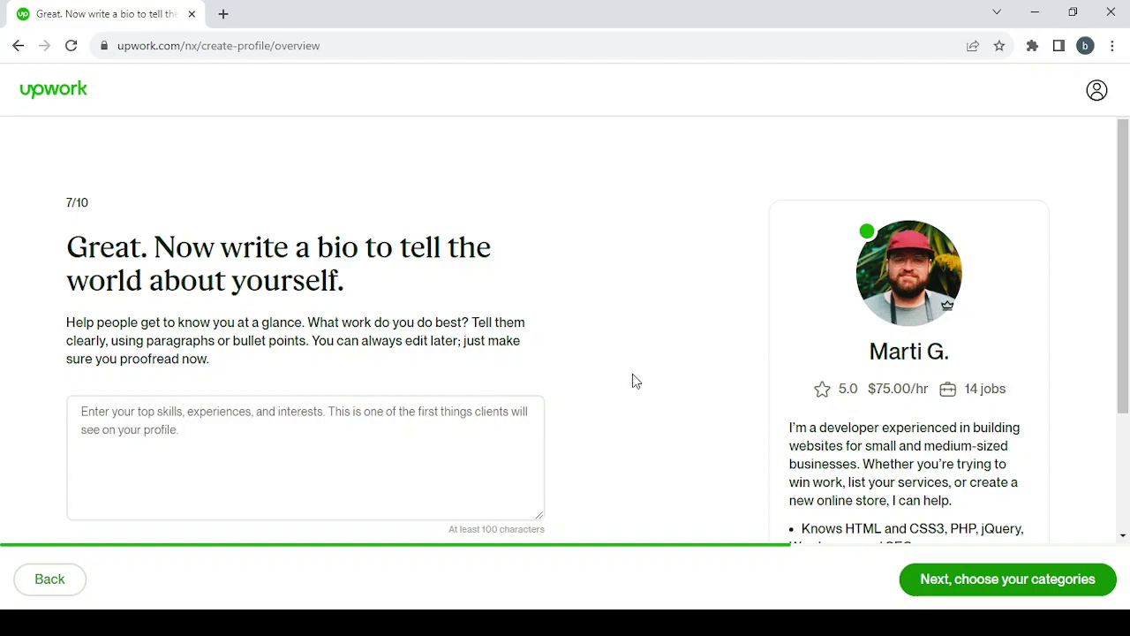
- Copy the introductory paragraph of the sample developer profile into the bio, and proceed to the service categories
scroll(632, 375, "down", 1)
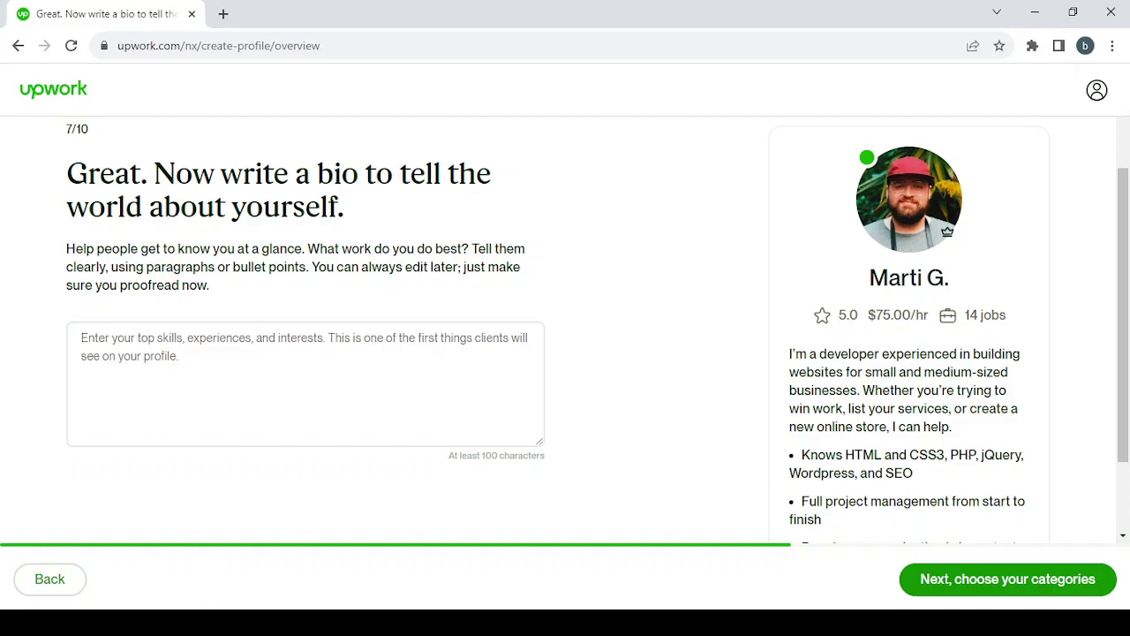
left_click(347, 407)
left_click_drag(954, 430, 793, 350)
key("ctrl+c")
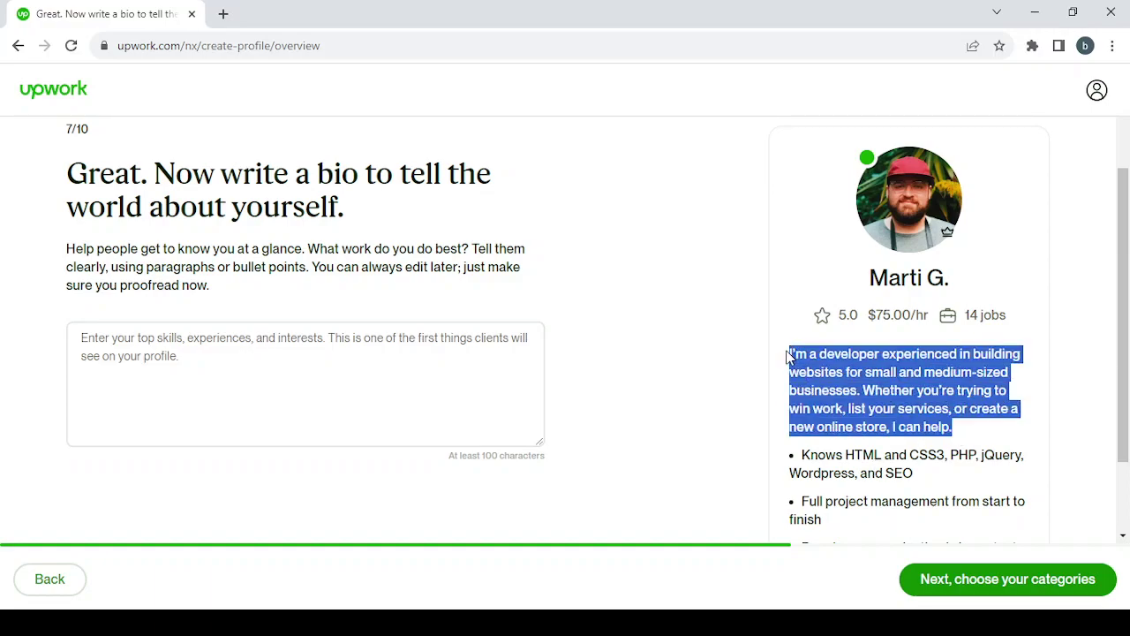
left_click(260, 343)
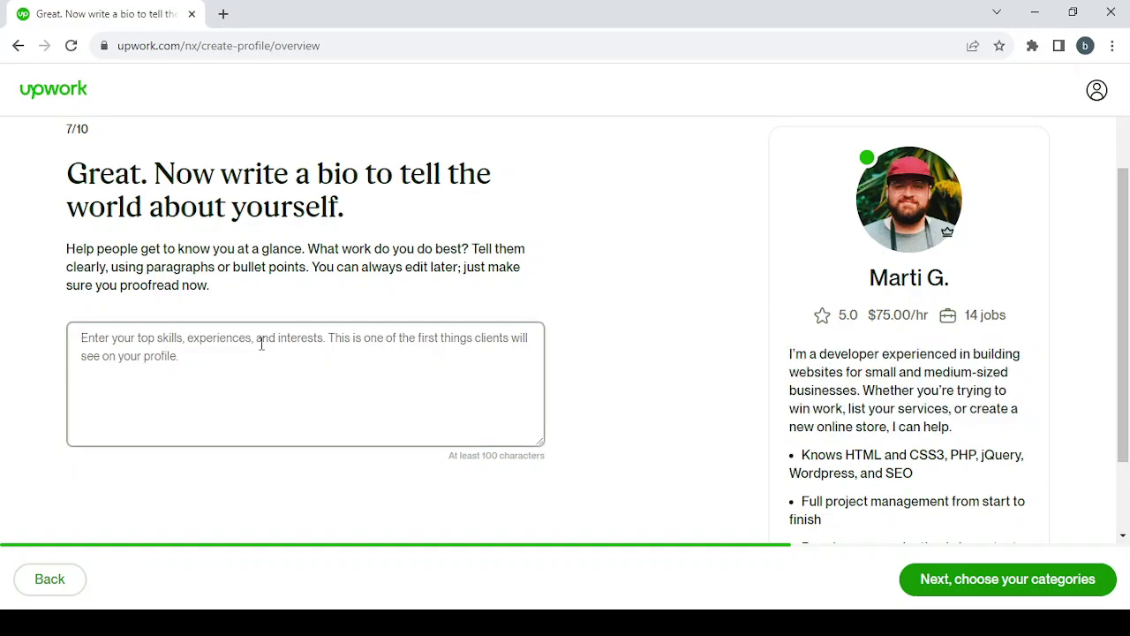
key("ctrl+v")
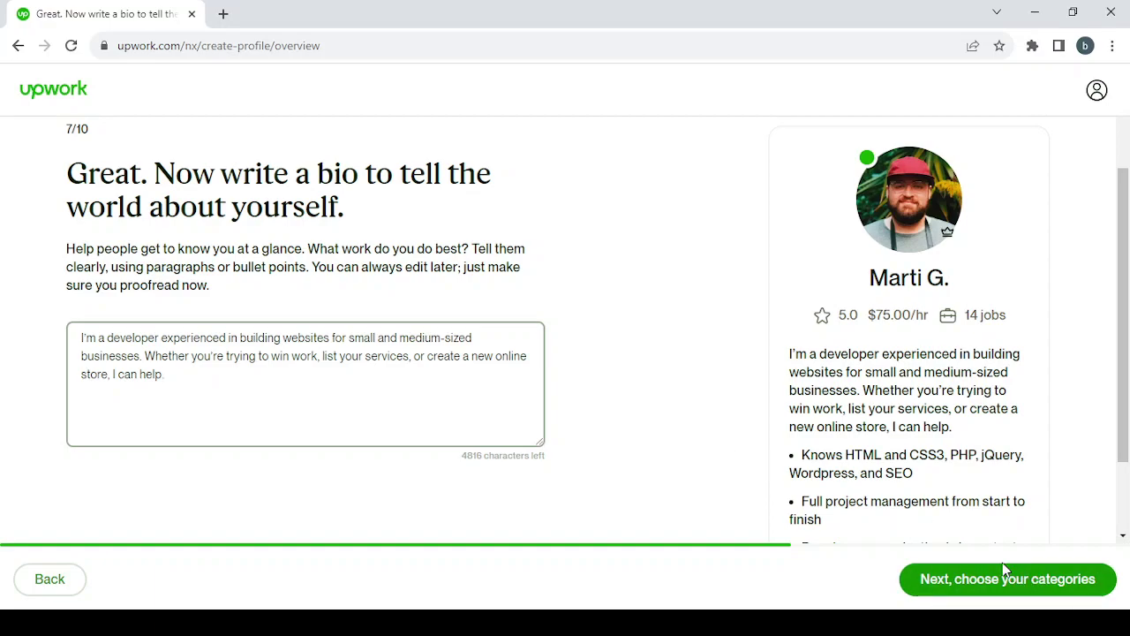
left_click(994, 589)
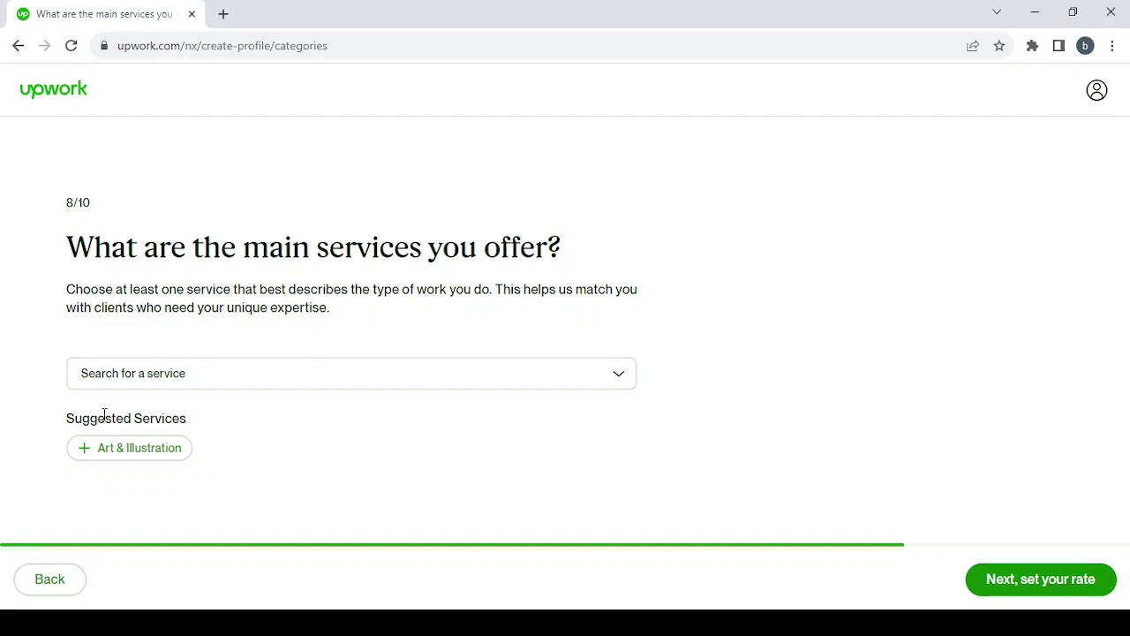
- Select the suggested Art & Illustration service, set the hourly rate to $20, and proceed to the photo and location details
left_click(152, 461)
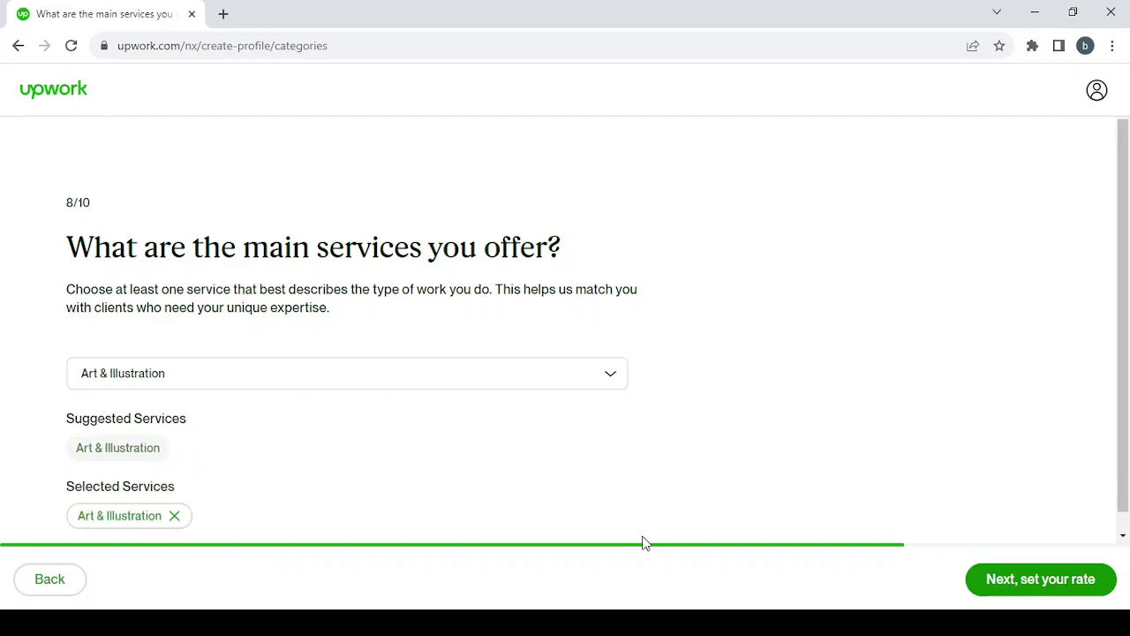
left_click(1073, 599)
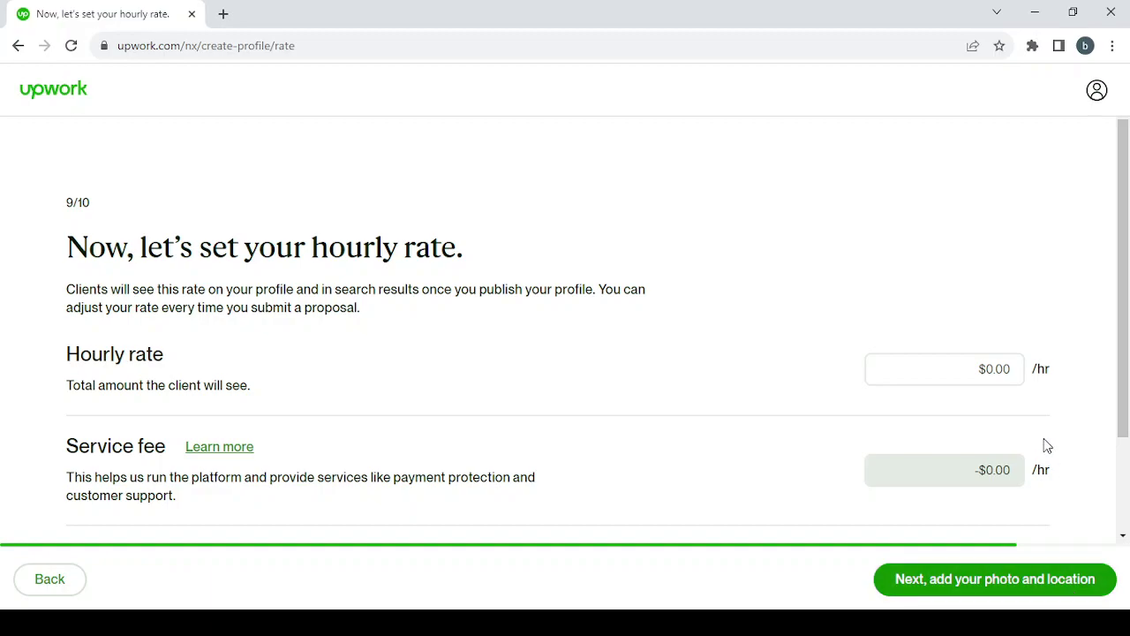
left_click(1004, 385)
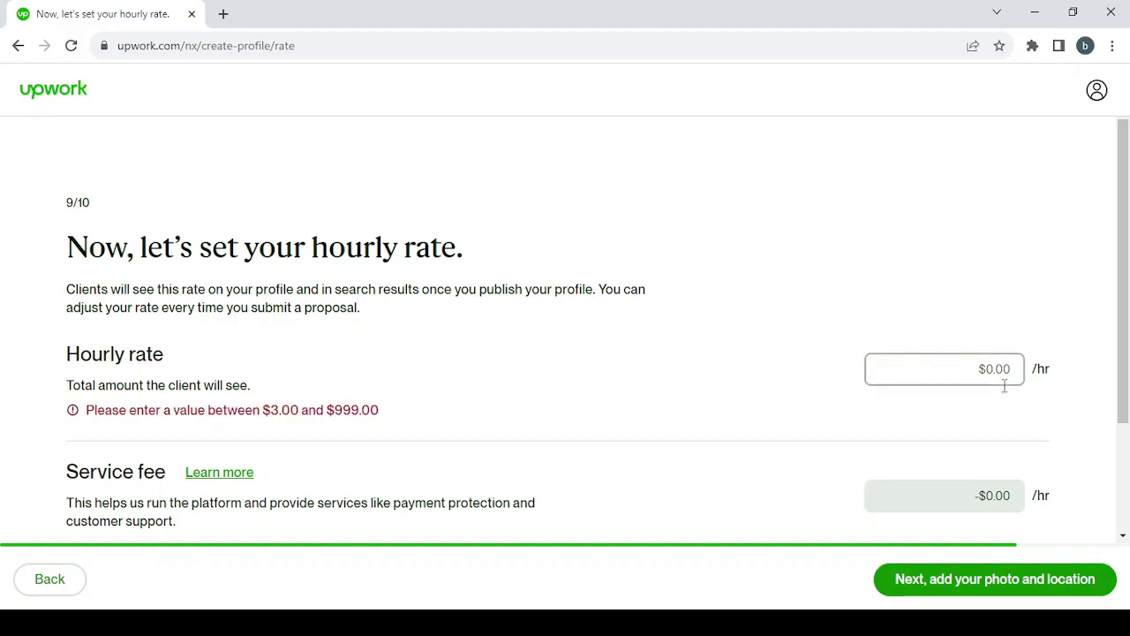
type("20")
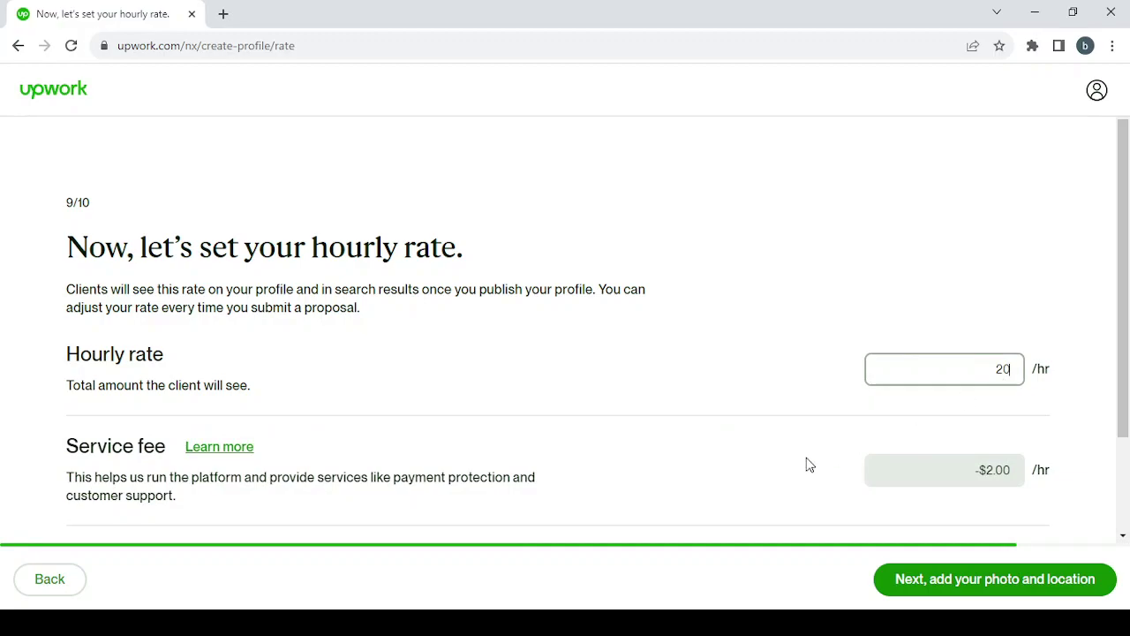
scroll(806, 465, "down", 2)
left_click(967, 583)
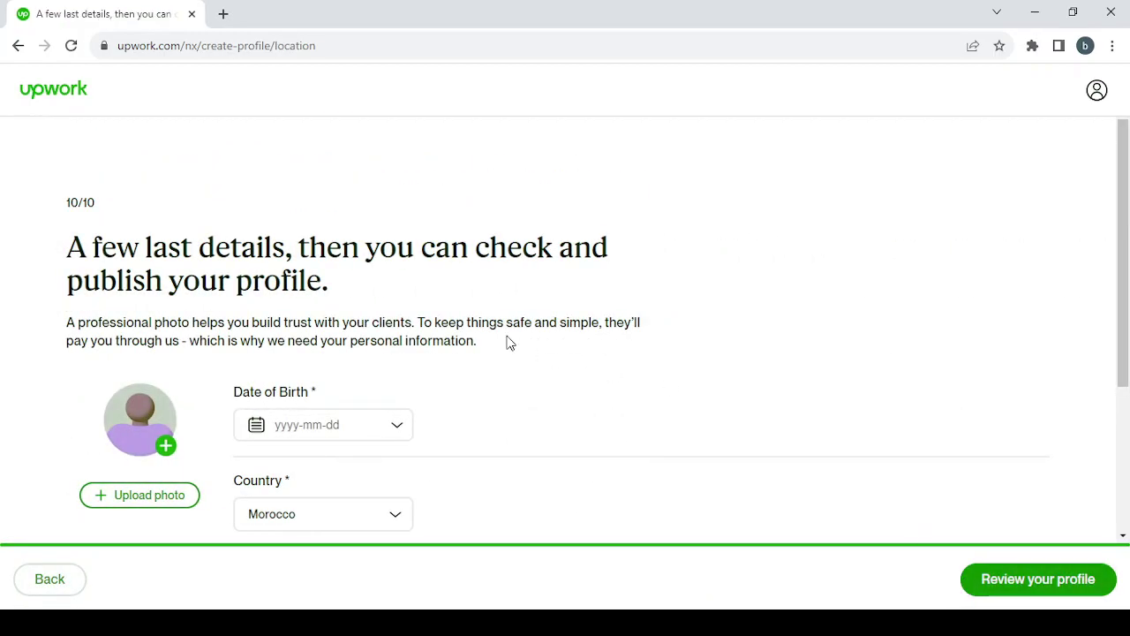
- Look through the photo, date of birth, address and phone fields on the final details page
scroll(510, 343, "down", 2)
scroll(509, 343, "down", 2)
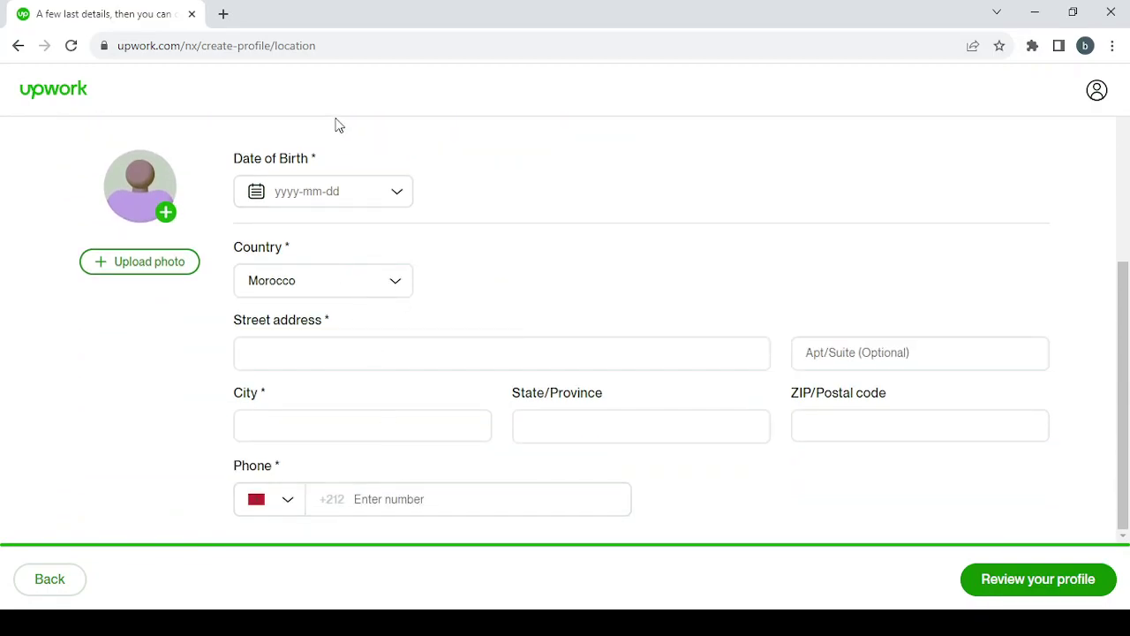
- Check the requirements for the profile photo, and close the upload dialog without attaching an image
left_click(144, 276)
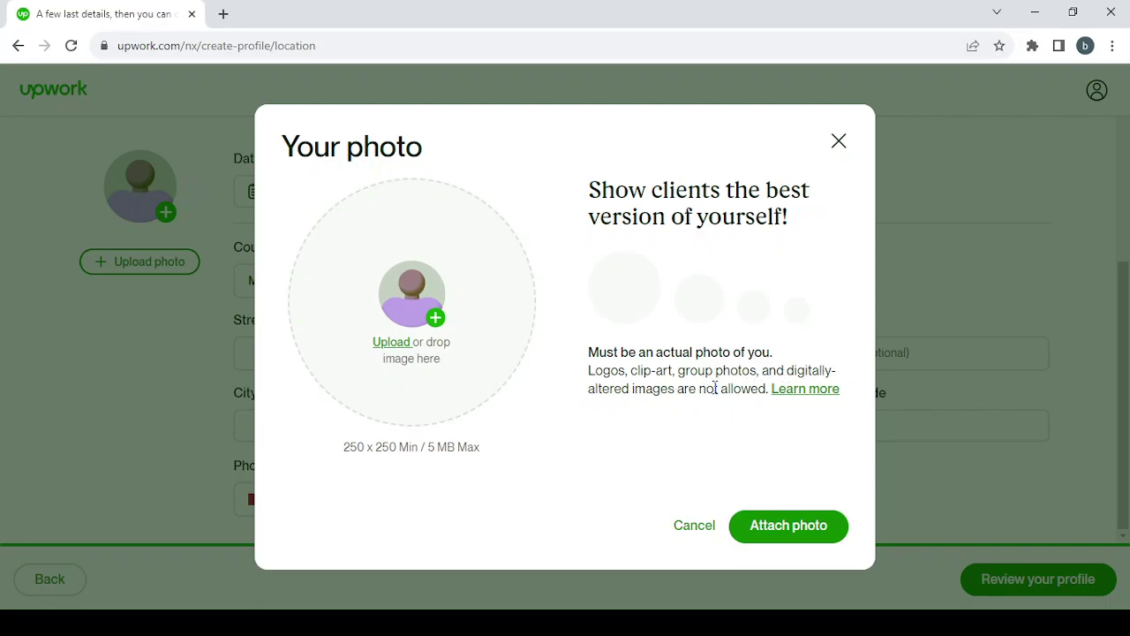
left_click(697, 524)
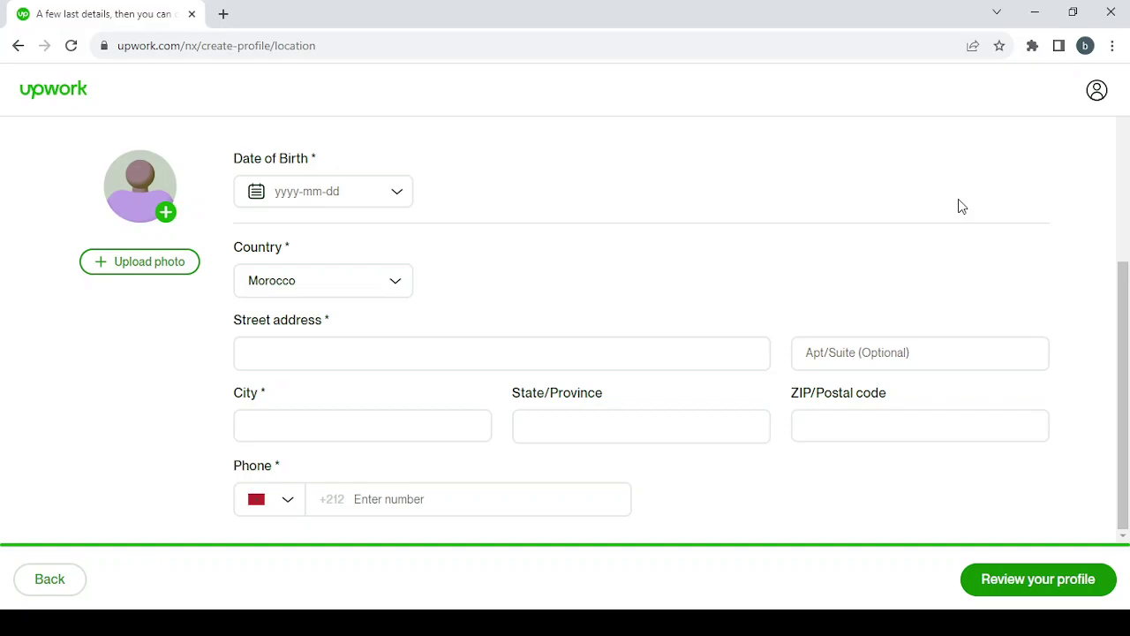
- Log out of the freelancer account and return to the Upwork home page
left_click(1098, 92)
left_click(996, 296)
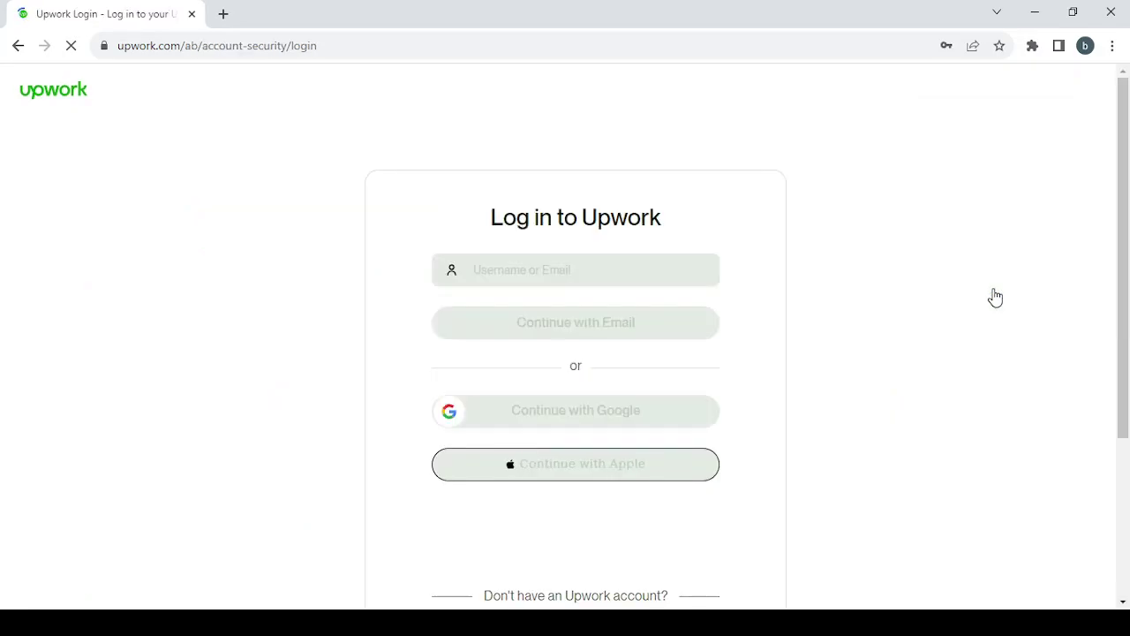
left_click(52, 97)
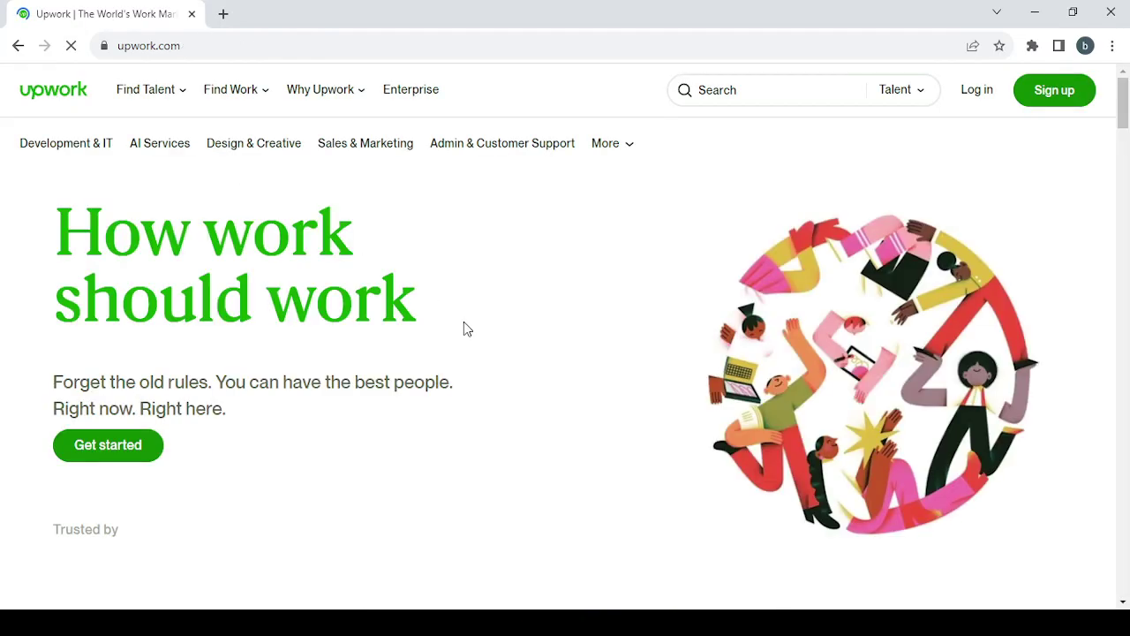
- Search the Upwork talent listings for "Cartoonist"
left_click(733, 92)
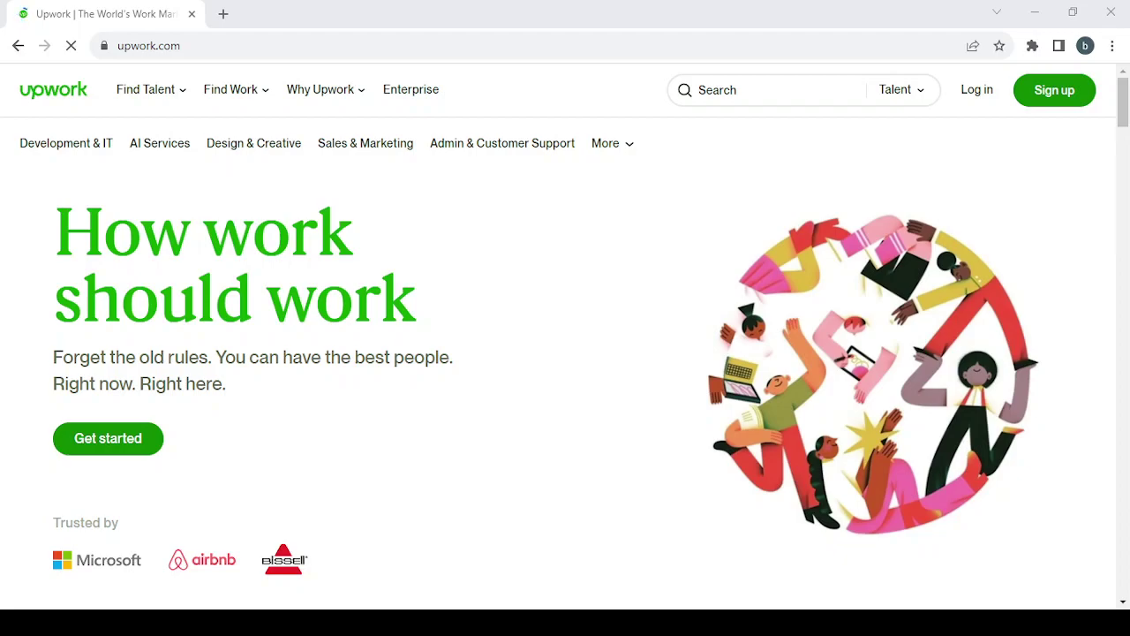
left_click(753, 87)
type("Cartoonist")
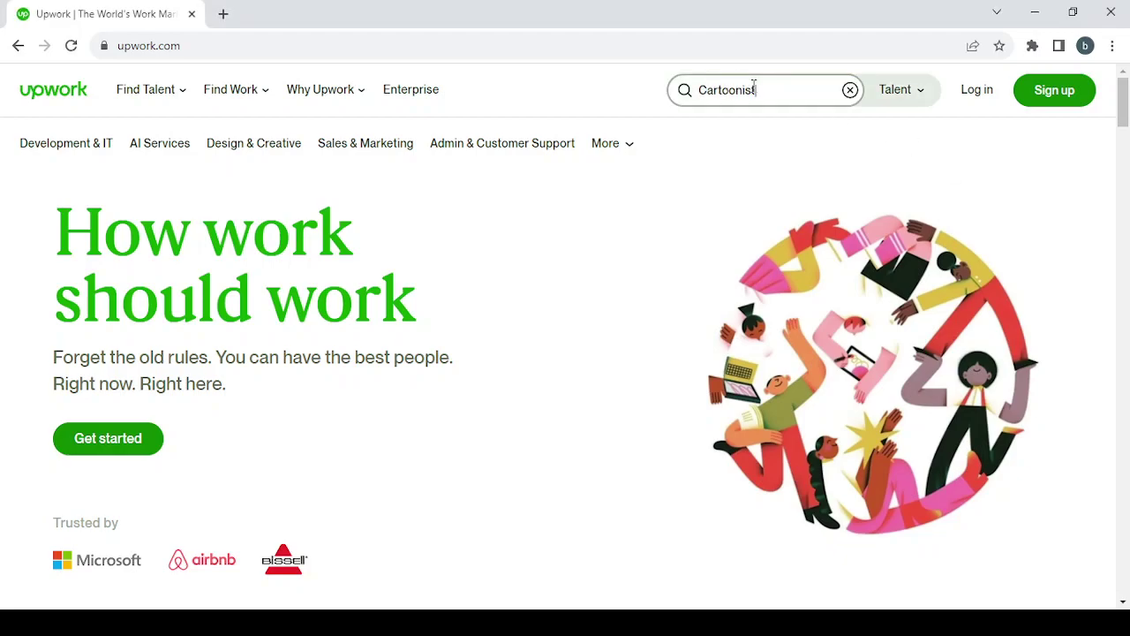
key("Return")
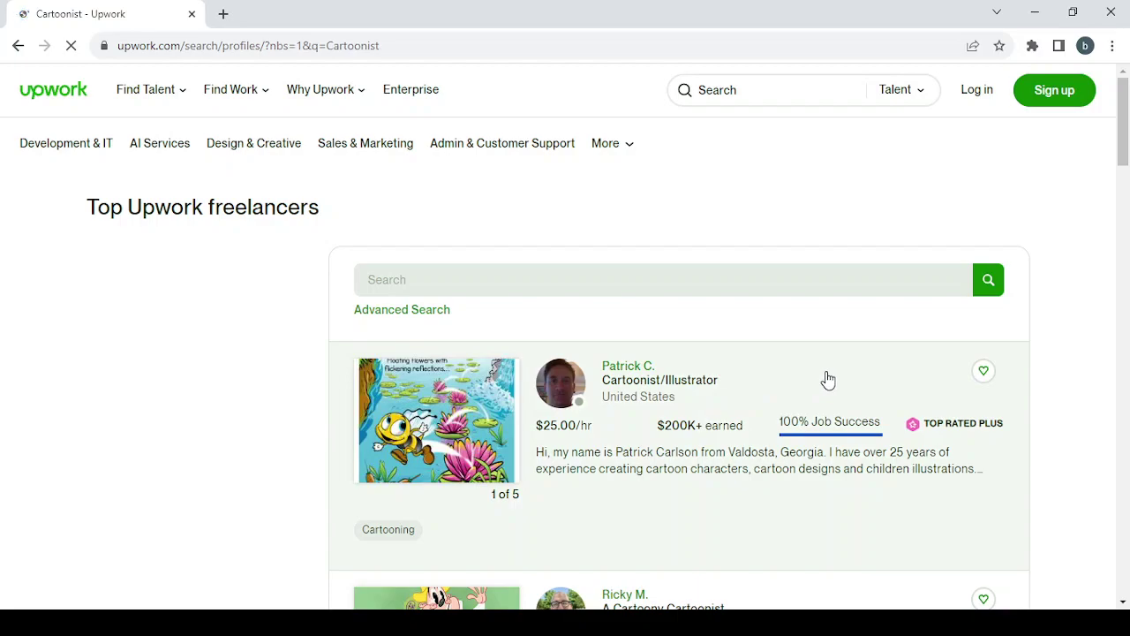
- Look through the cartoonist listings, examining hourly rates, earnings, job success scores, skill tags and fixed-price projects
scroll(828, 380, "down", 1)
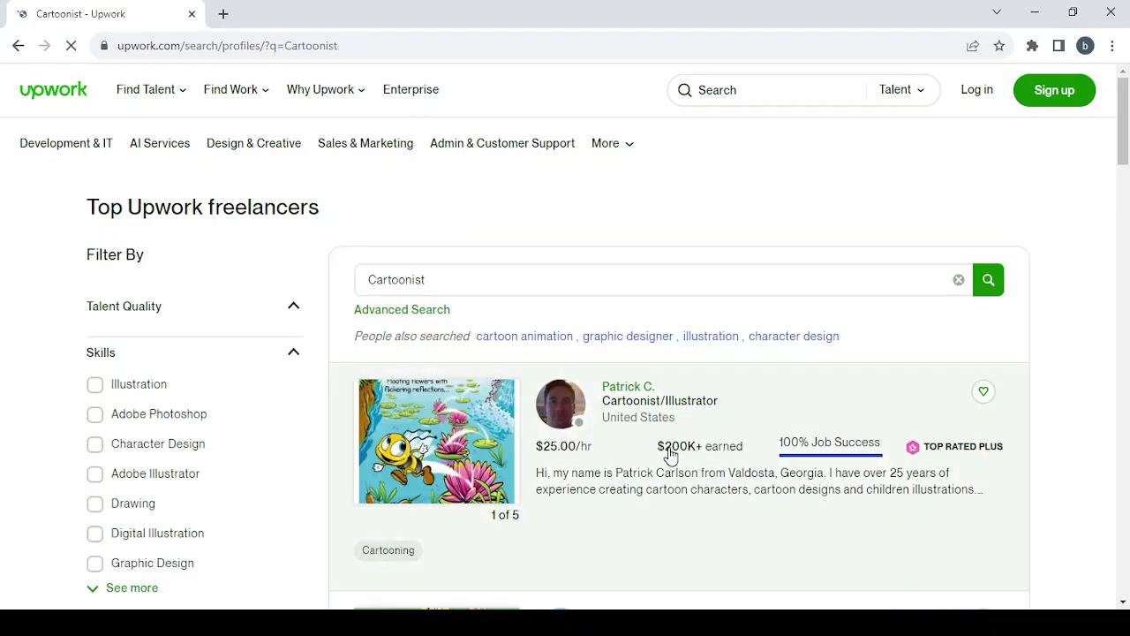
scroll(669, 454, "down", 1)
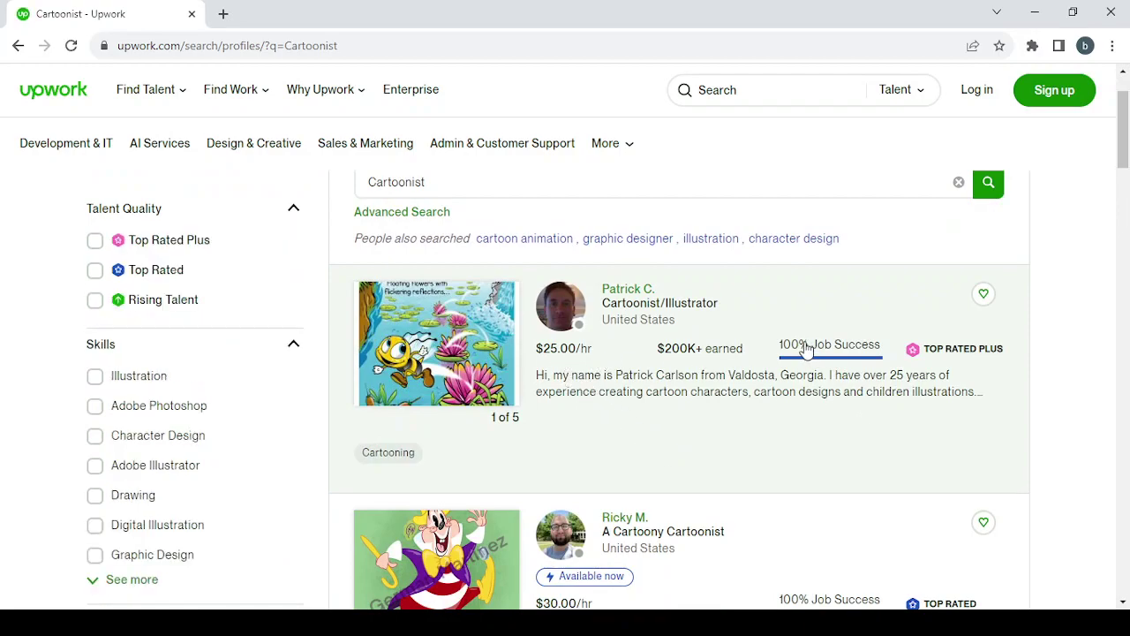
mouse_move(821, 356)
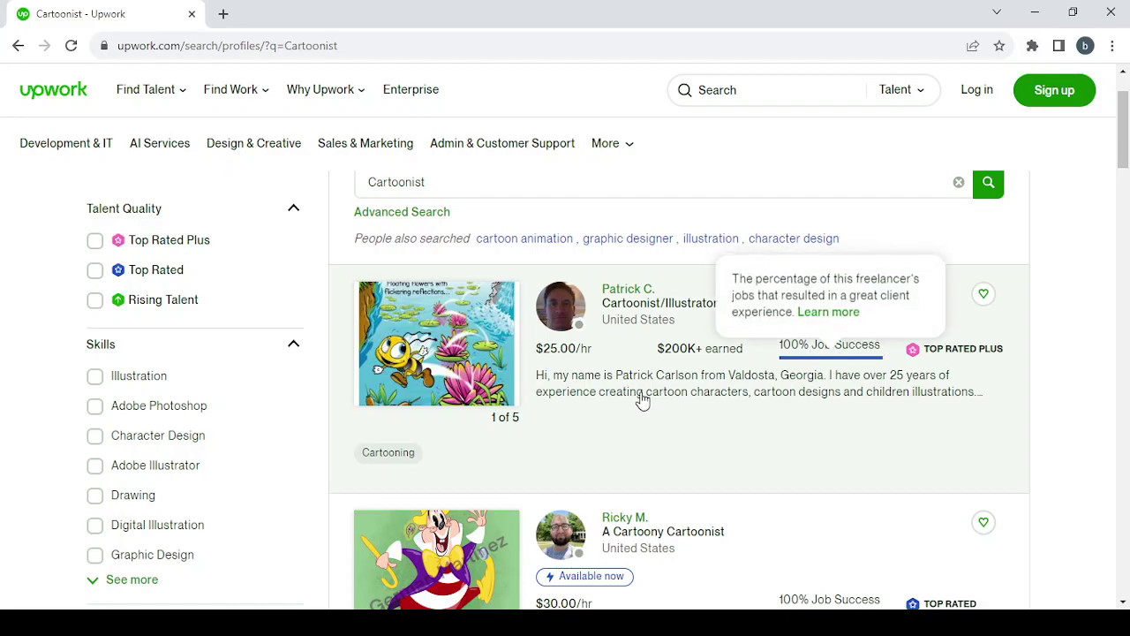
scroll(643, 399, "down", 2)
scroll(643, 400, "down", 2)
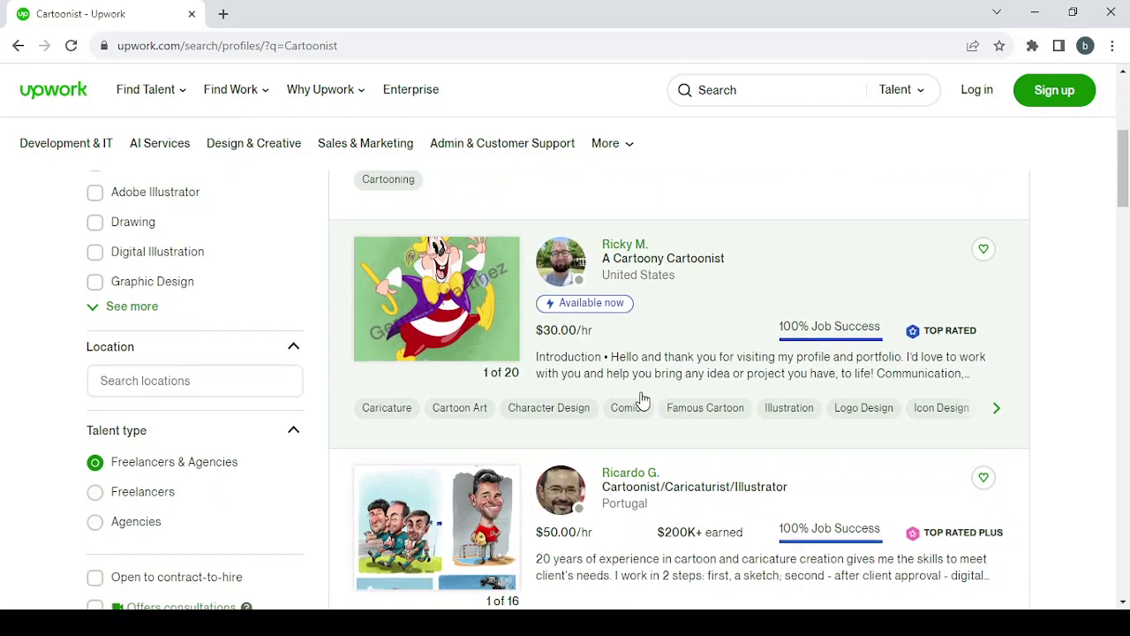
scroll(669, 287, "down", 2)
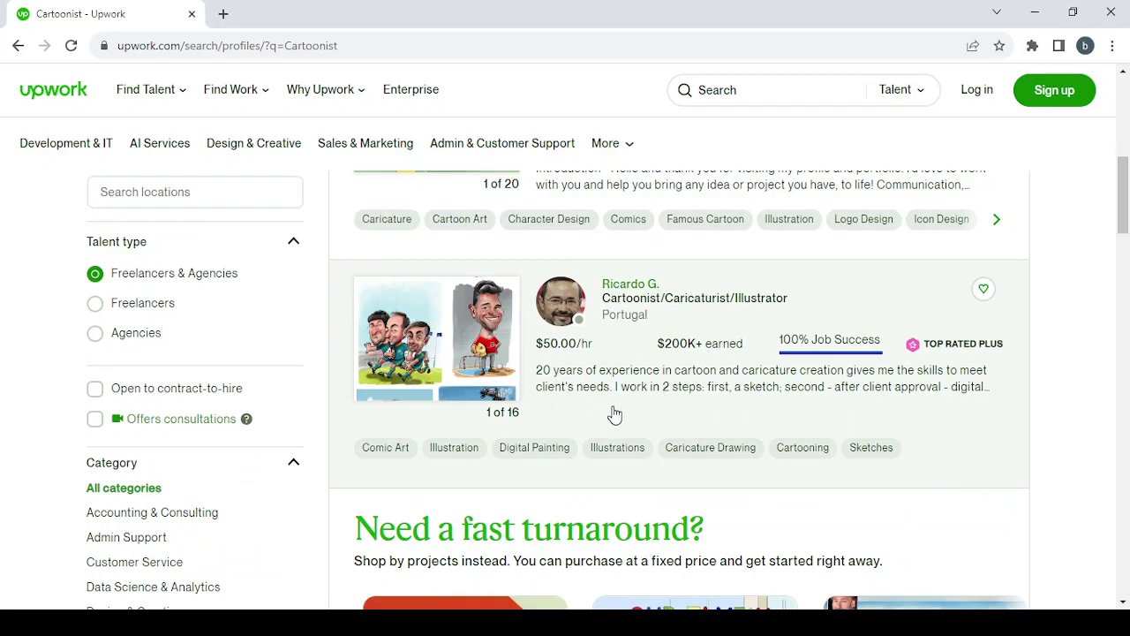
scroll(611, 411, "down", 6)
scroll(615, 414, "down", 3)
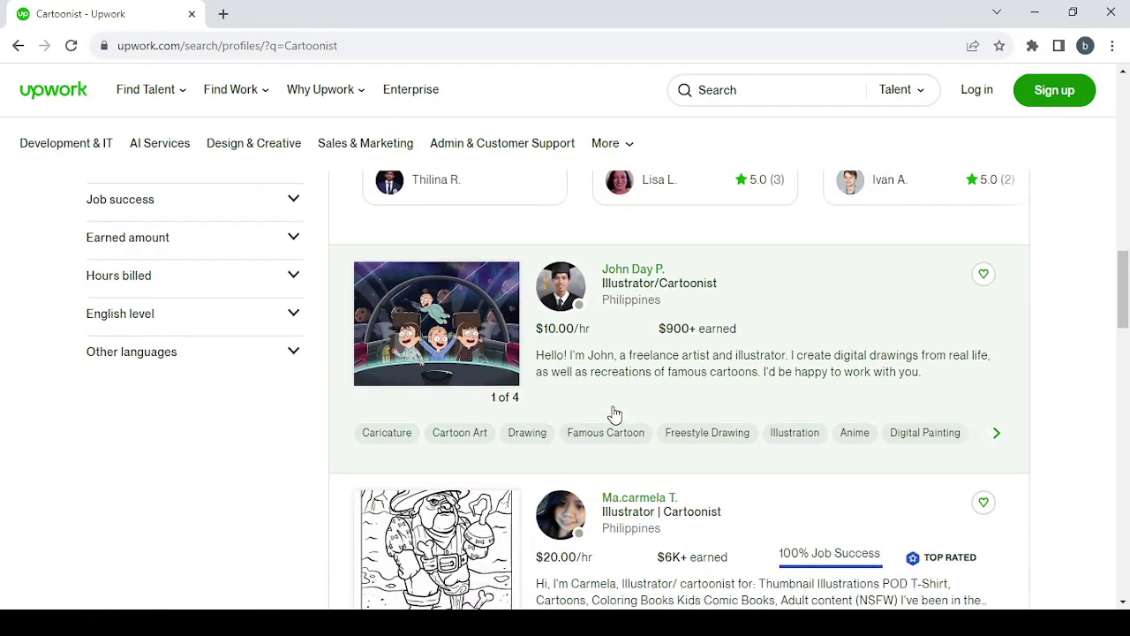
scroll(614, 413, "up", 13)
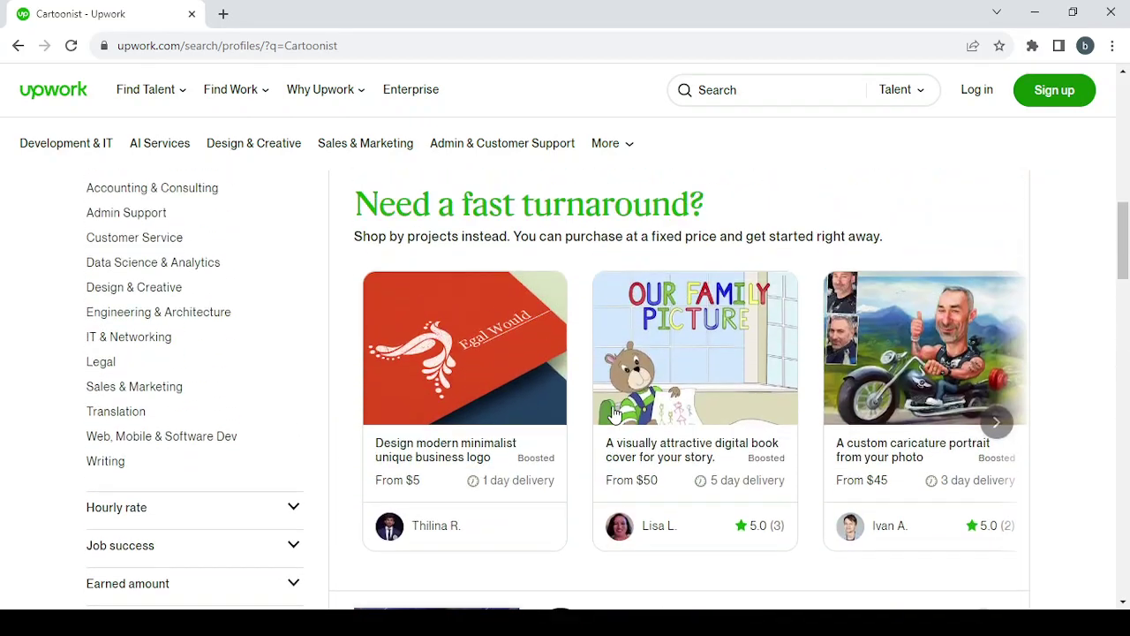
scroll(614, 415, "up", 1)
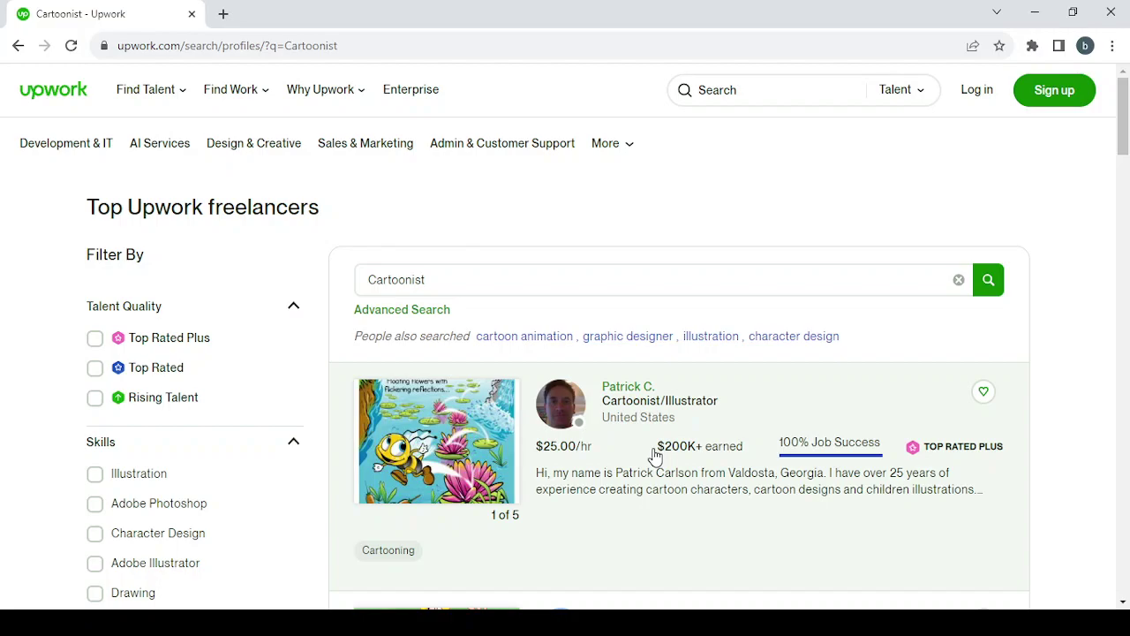
- Open the page for finding work by skill, and start a search under Explore remote jobs
mouse_move(234, 107)
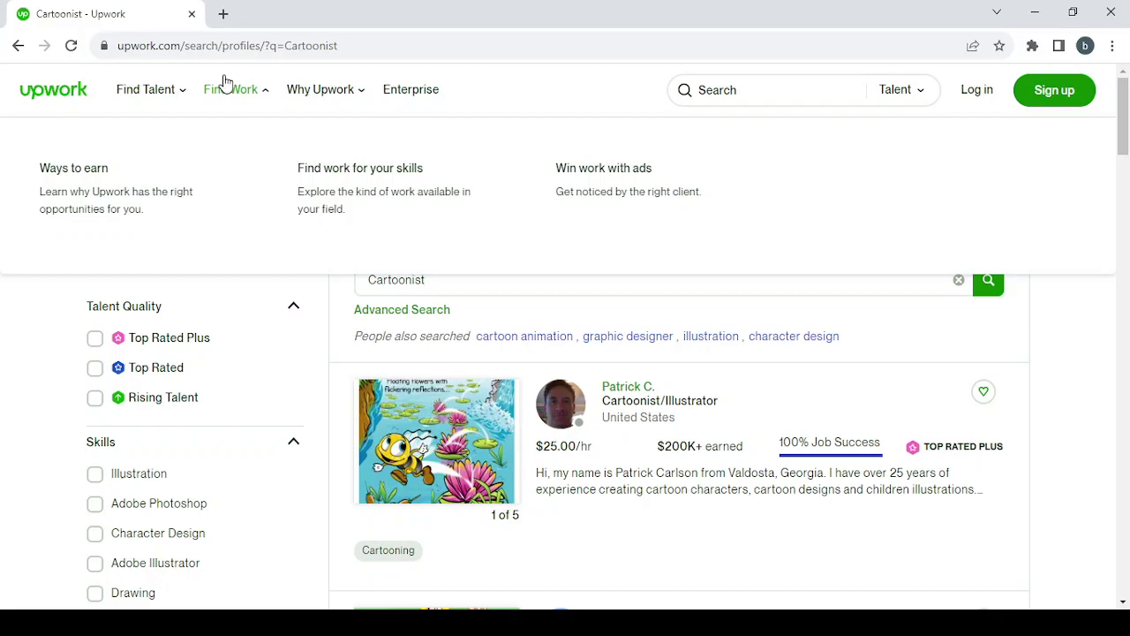
left_click(393, 196)
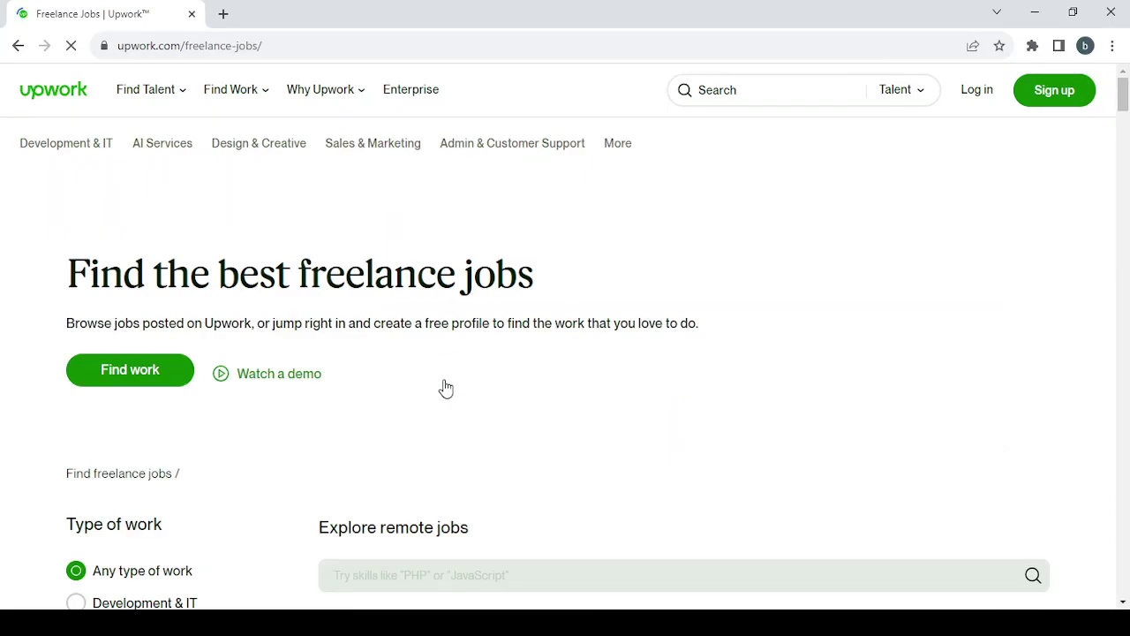
scroll(446, 388, "down", 3)
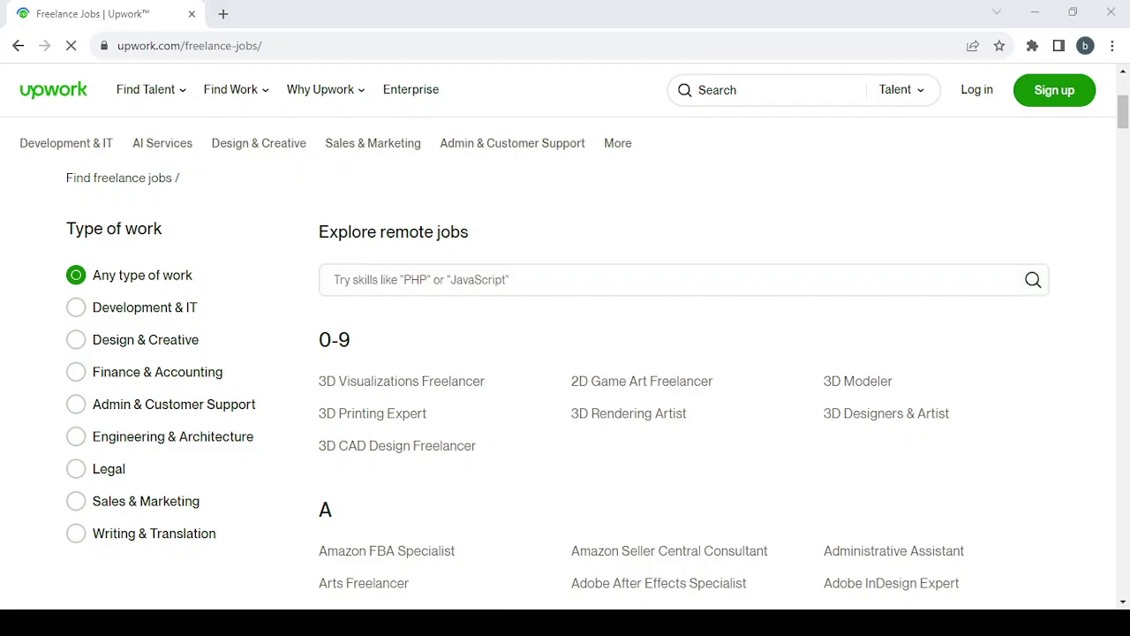
left_click(526, 286)
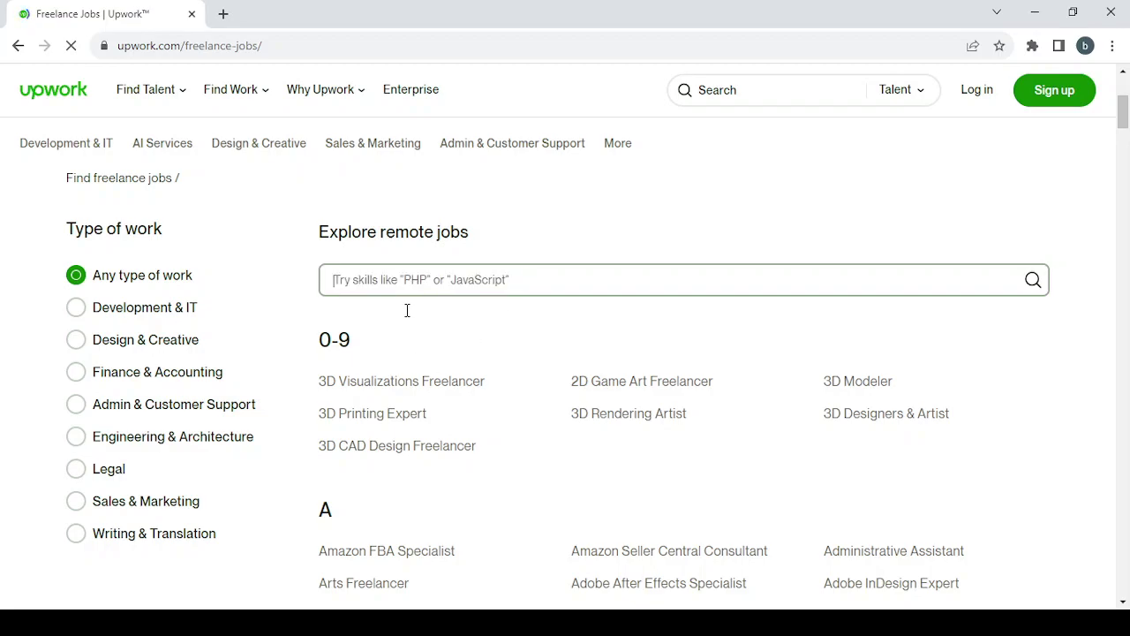